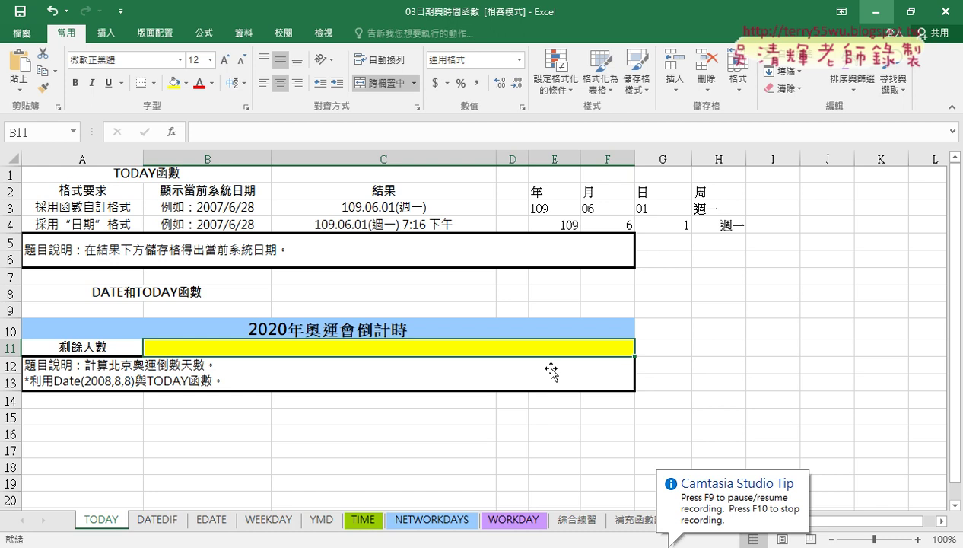
Correct the A10 title's year from 2020 to 2021, then switch to the browser
left_click(356, 330)
double_click(318, 329)
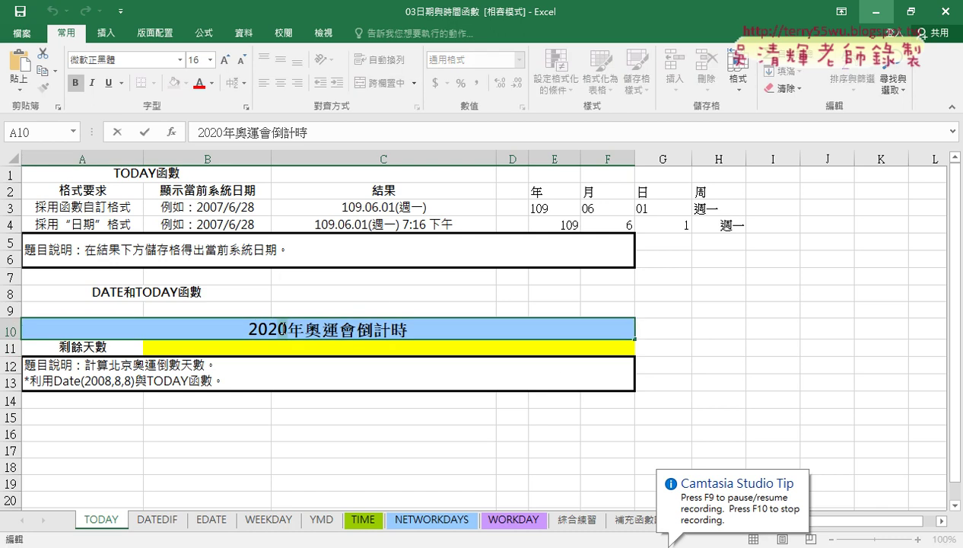
left_click_drag(288, 327, 339, 326)
type("1")
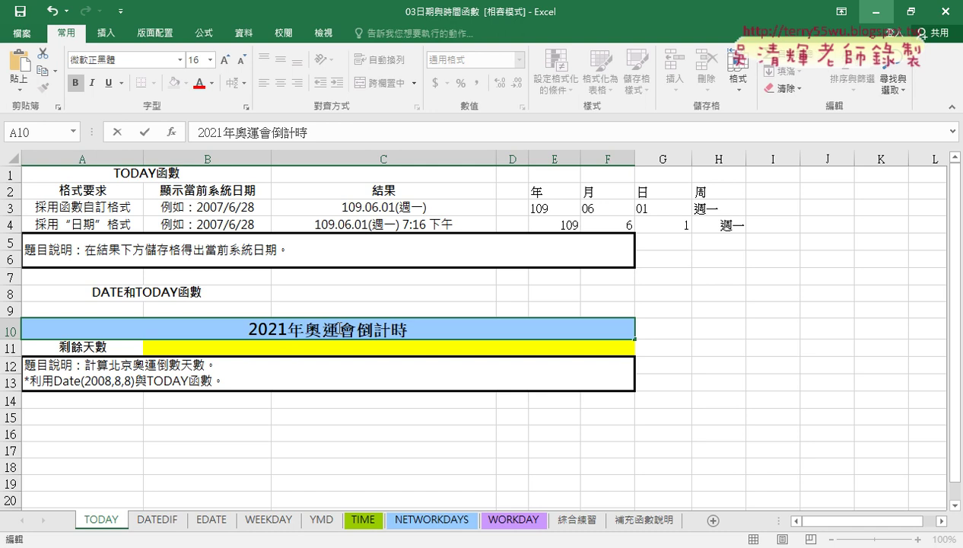
left_click(306, 431)
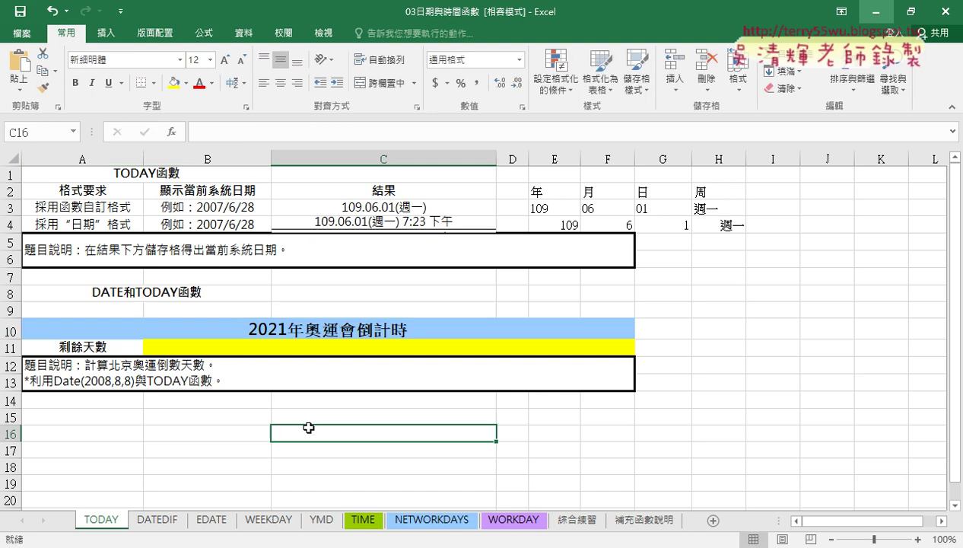
left_click(306, 333)
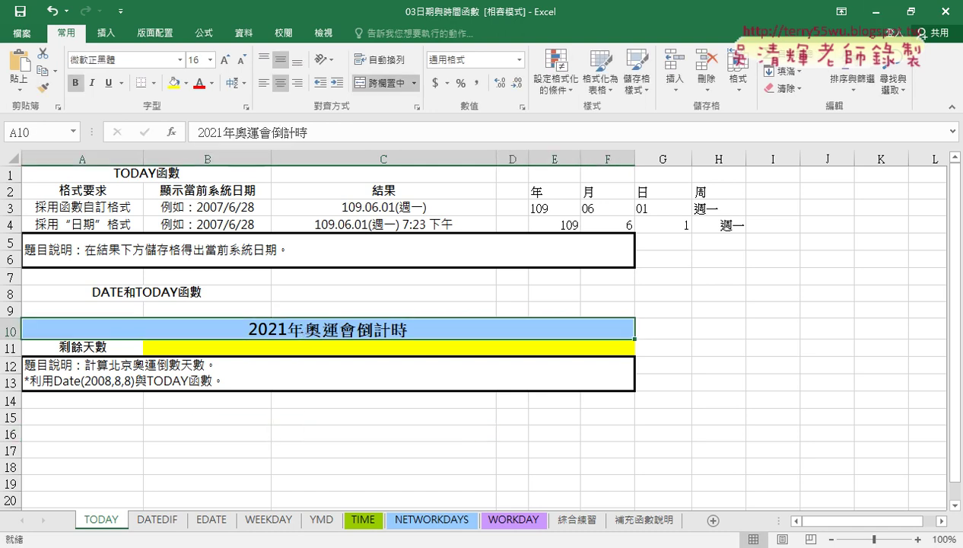
mouse_move(239, 547)
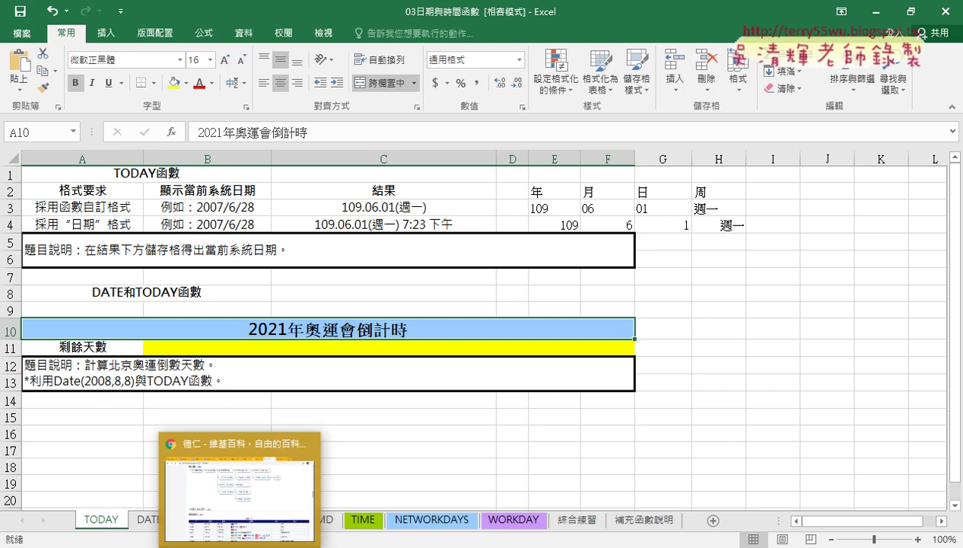
left_click(239, 487)
Check the 東京奧運 results for the 7月23 opening date, then minimize Chrome
left_click(590, 15)
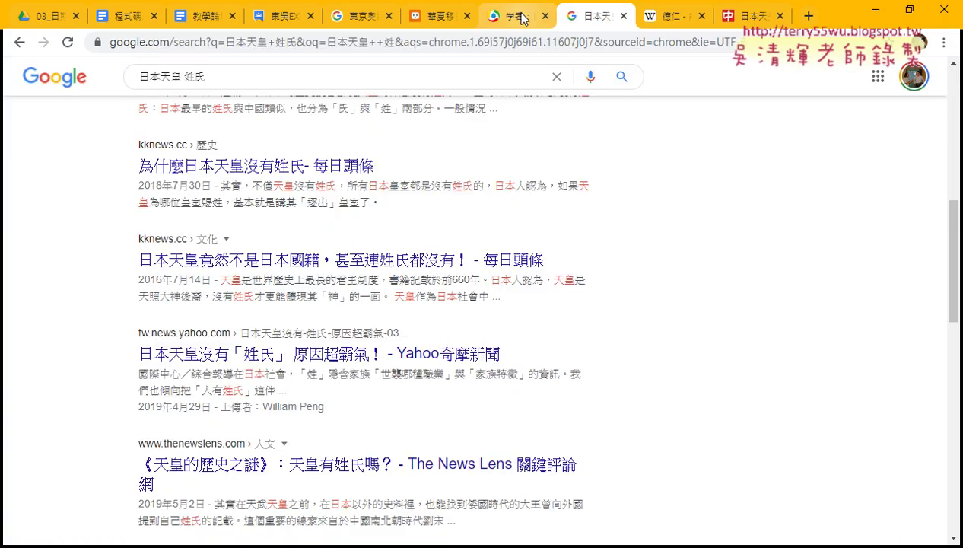
left_click(361, 17)
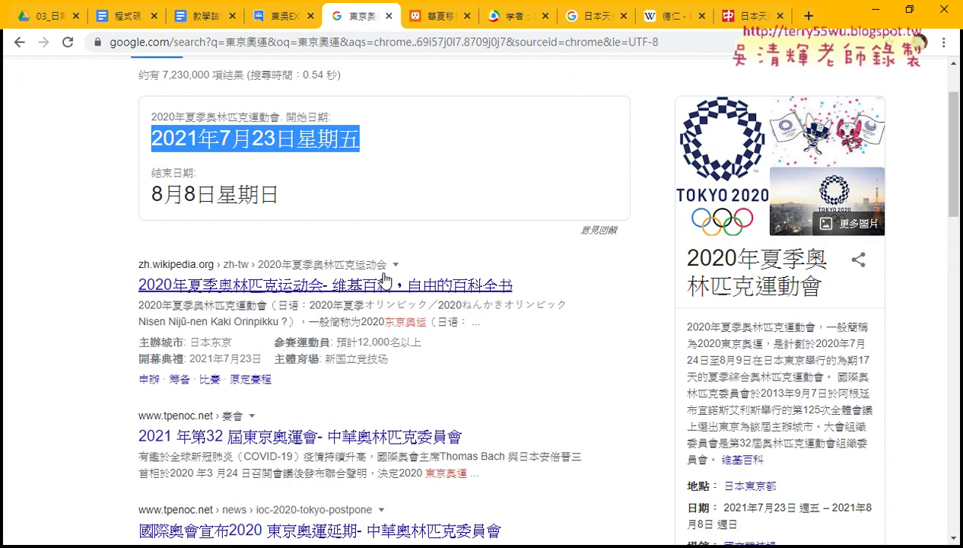
scroll(384, 279, "up", 3)
left_click(248, 237)
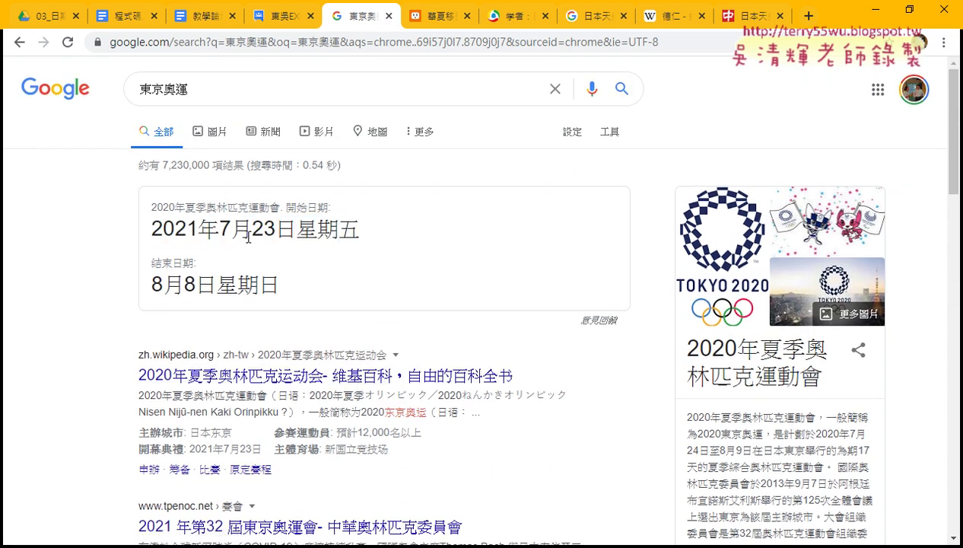
left_click_drag(219, 229, 274, 229)
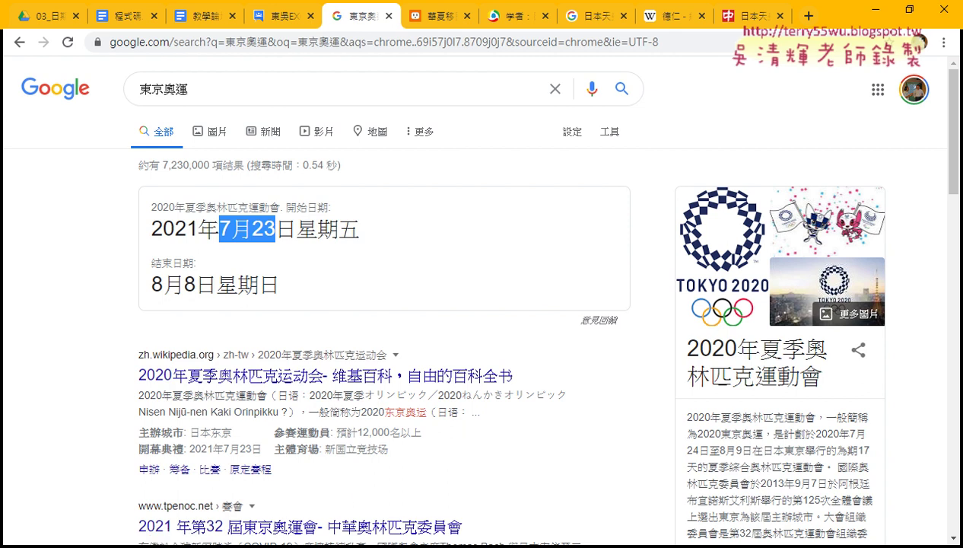
left_click(642, 332)
scroll(646, 338, "down", 3)
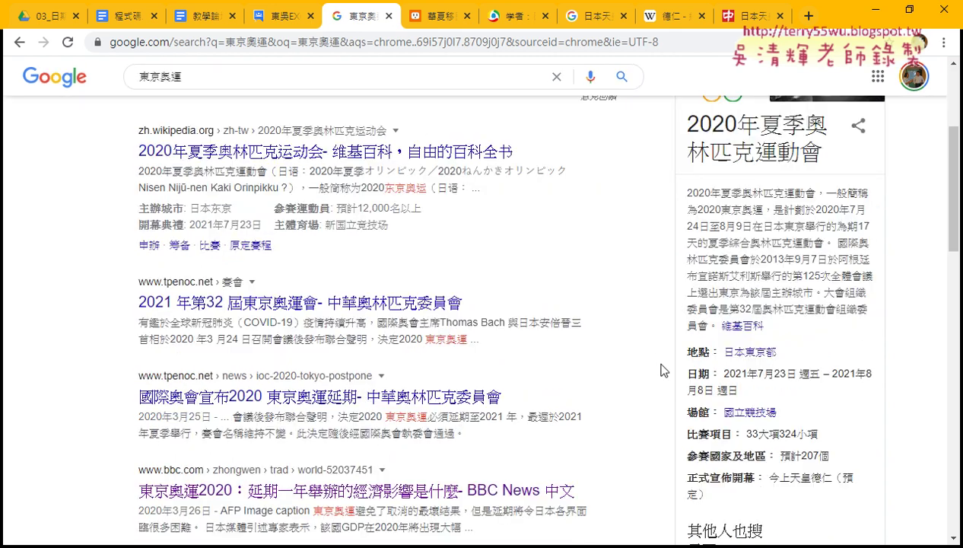
scroll(660, 371, "down", 3)
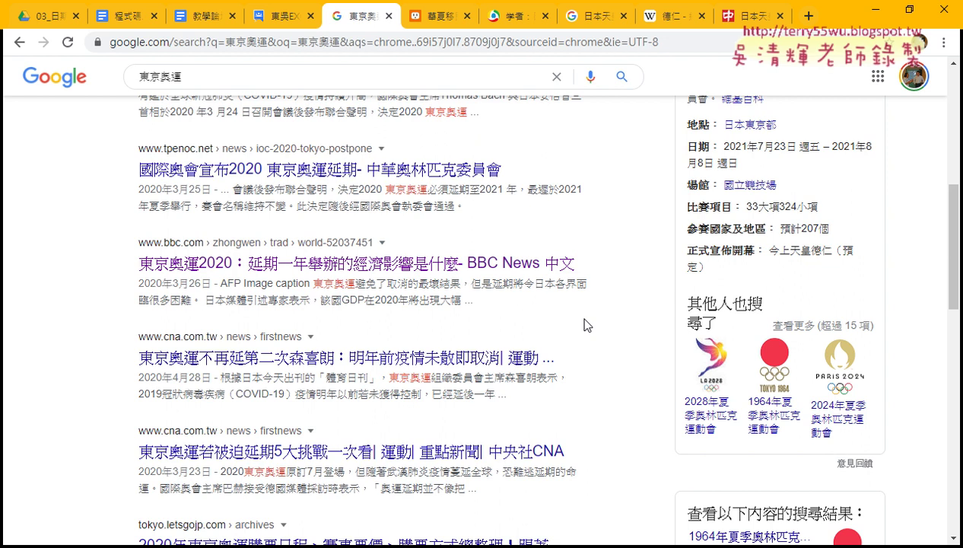
left_click(875, 9)
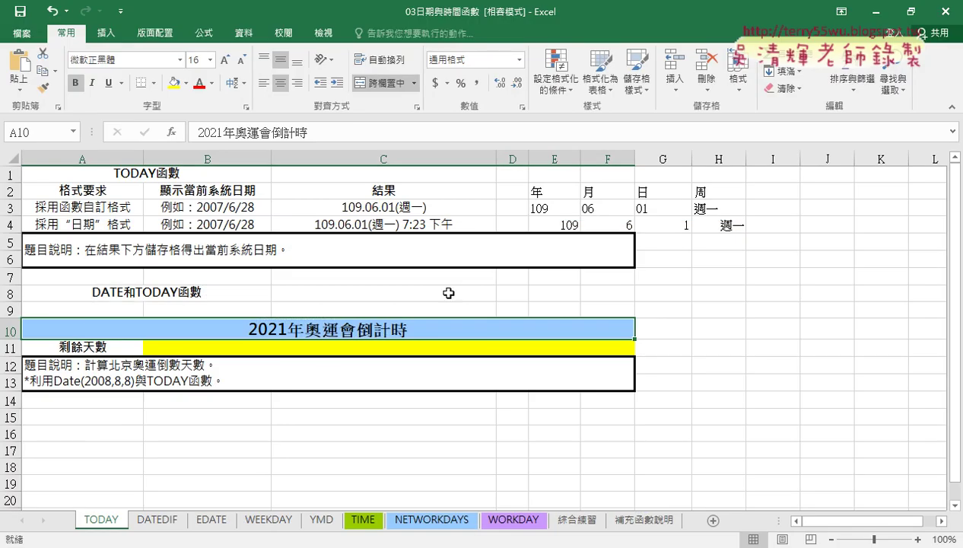
Enter the opening date 2021/7/23 in G10
left_click(670, 331)
type("20")
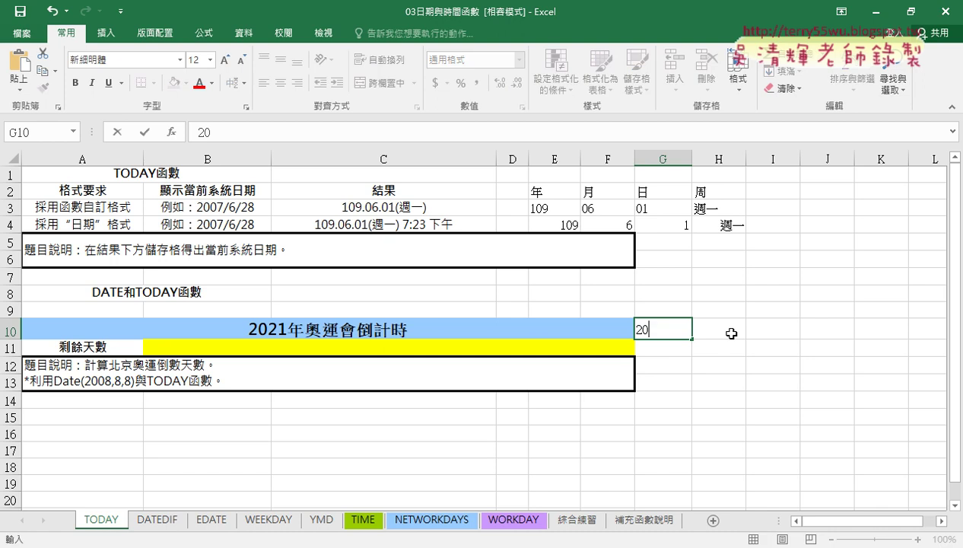
type("21/7/")
type("23")
key("Return")
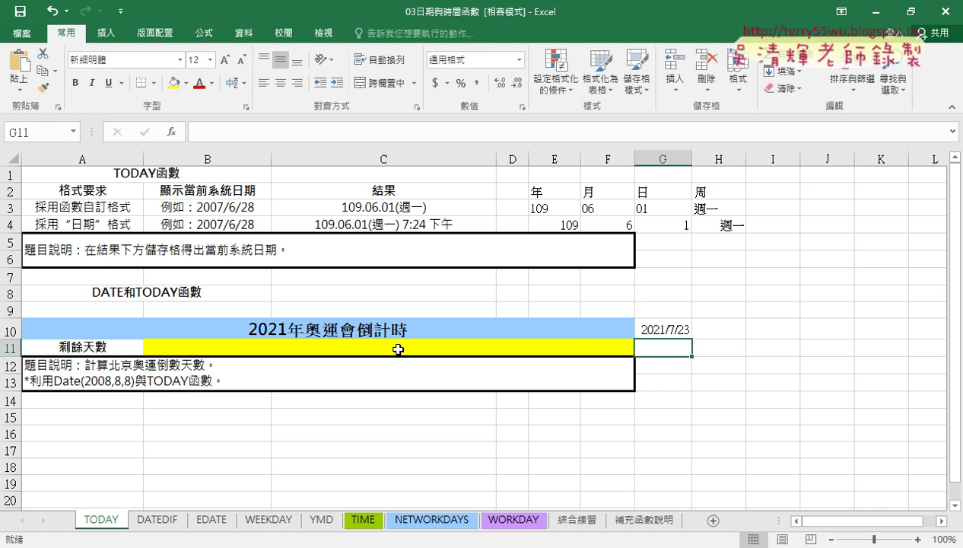
left_click(398, 349)
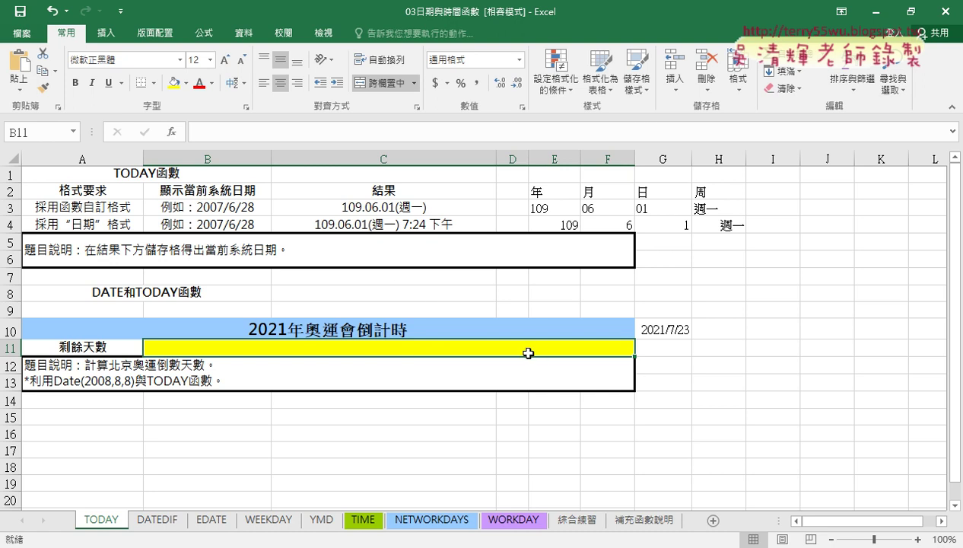
left_click(660, 328)
right_click(673, 332)
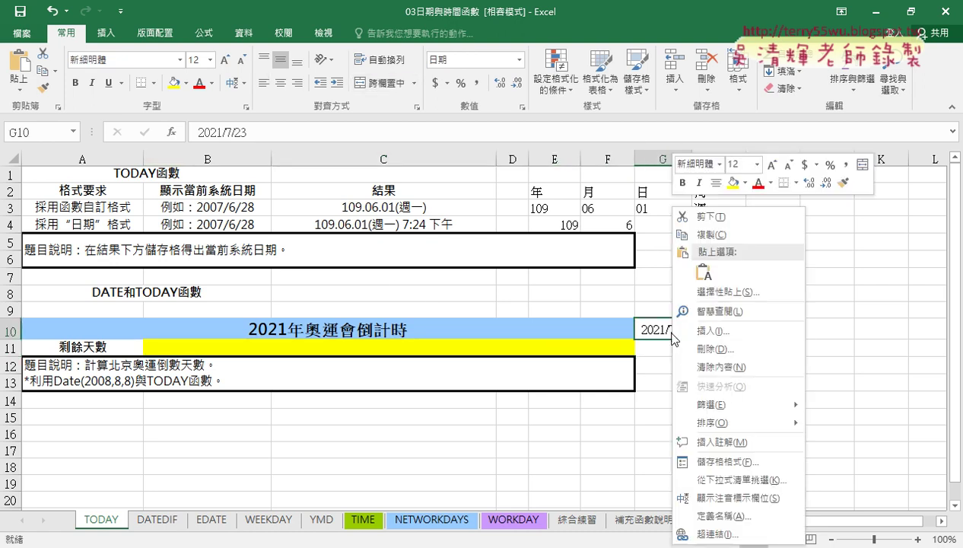
left_click(707, 460)
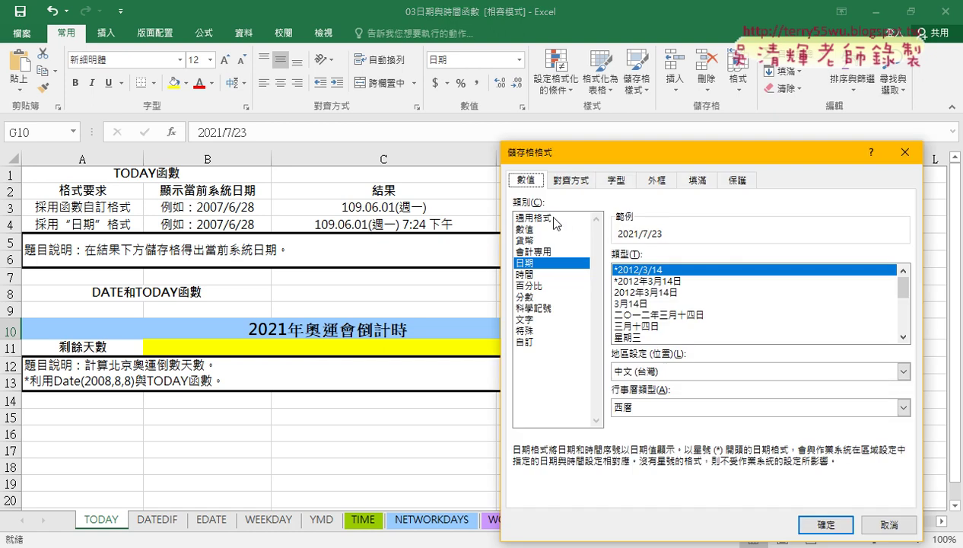
left_click(544, 218)
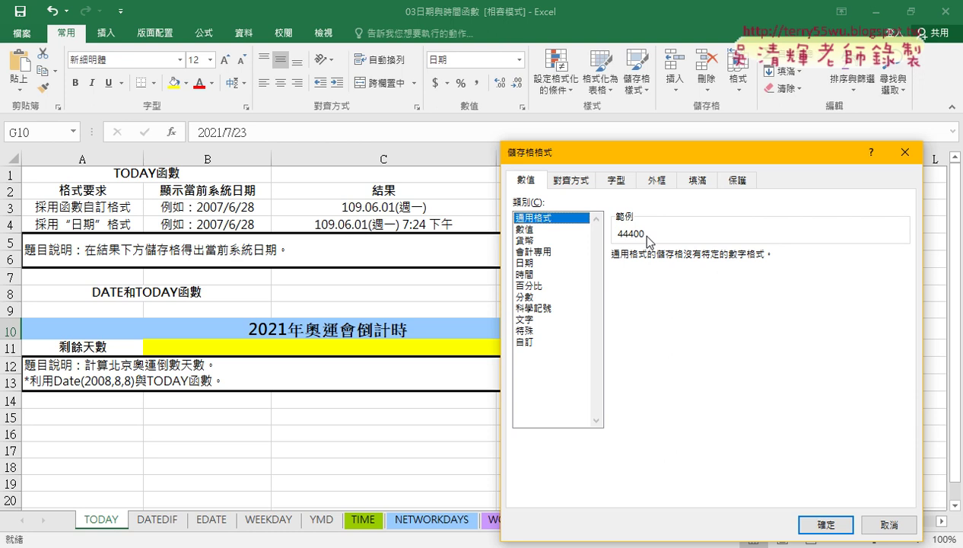
left_click(879, 524)
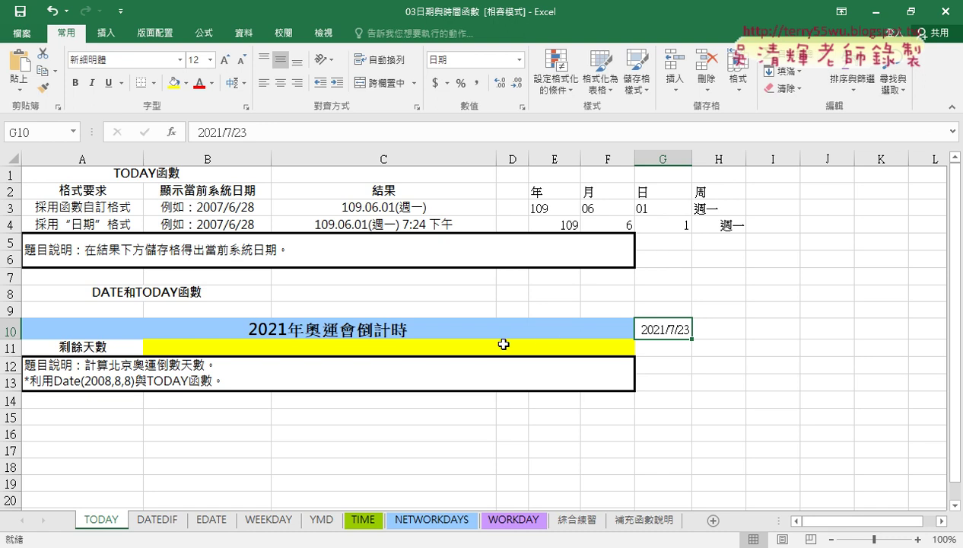
Enter =G10-C3 in B11, giving 417 remaining days
left_click(431, 346)
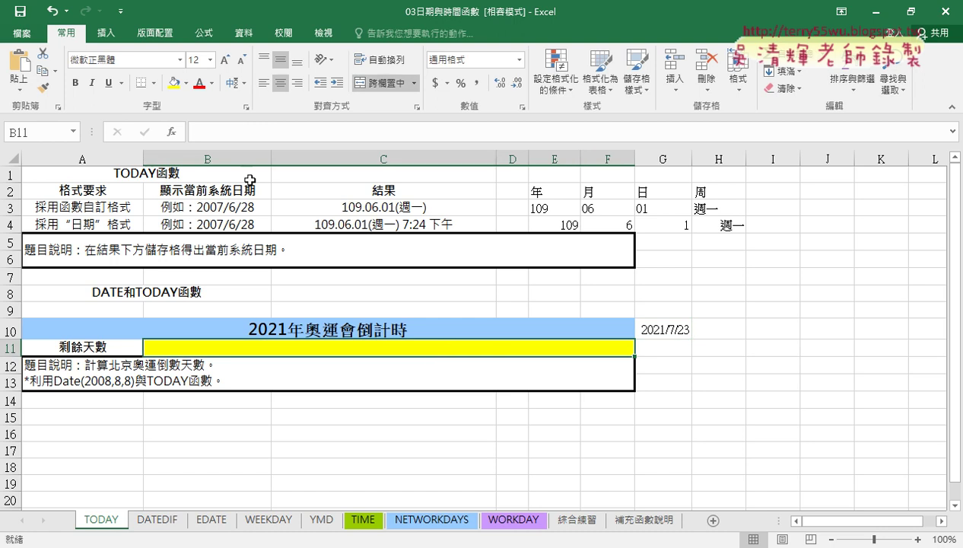
left_click(249, 133)
type("ㄦ")
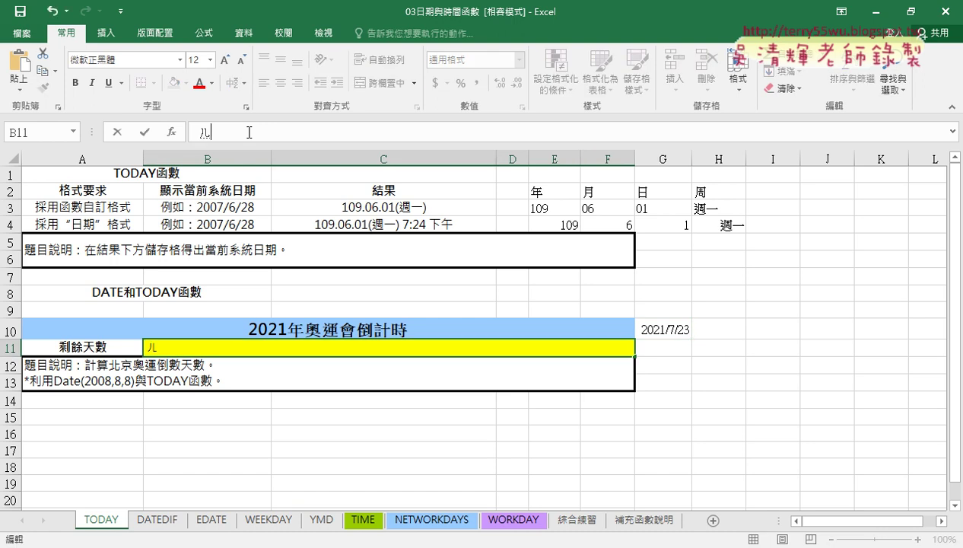
key("BackSpace")
type("=")
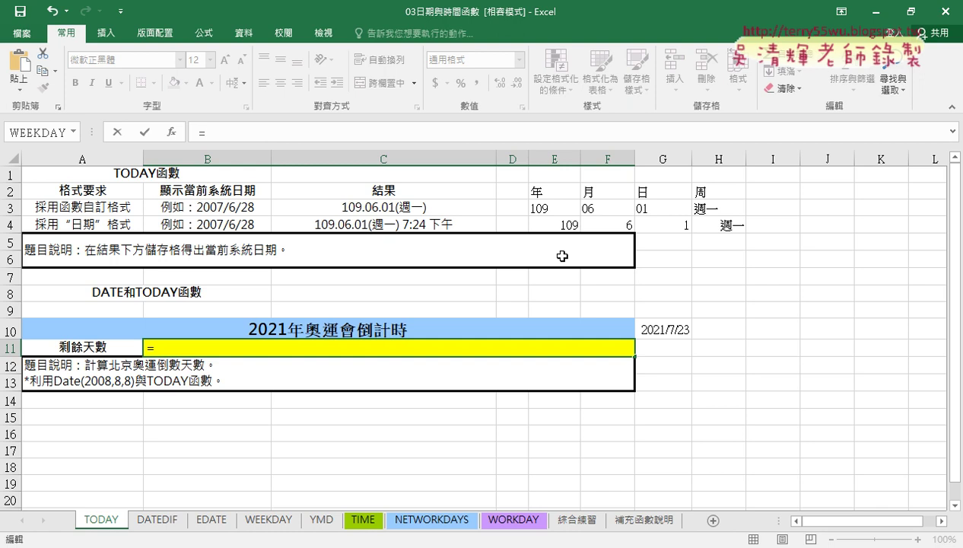
left_click(659, 327)
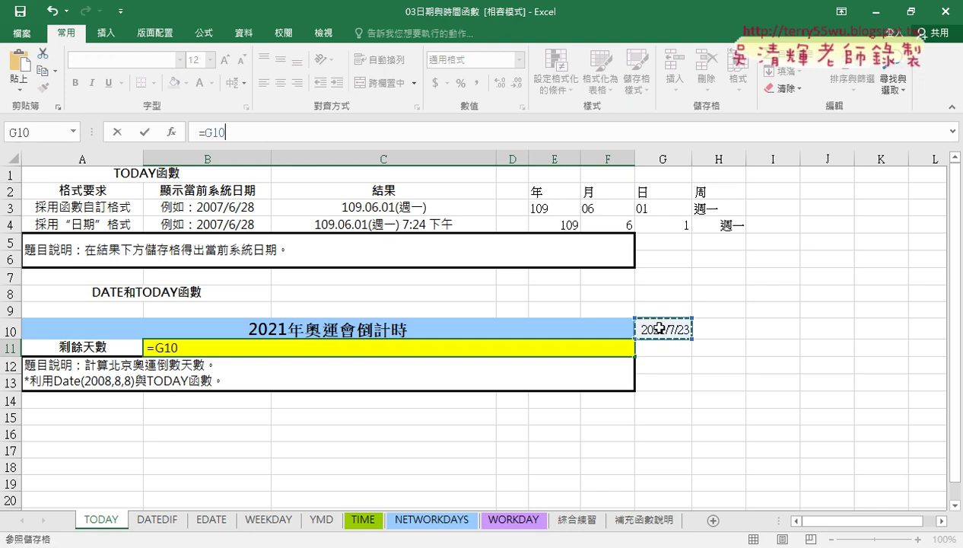
type("-")
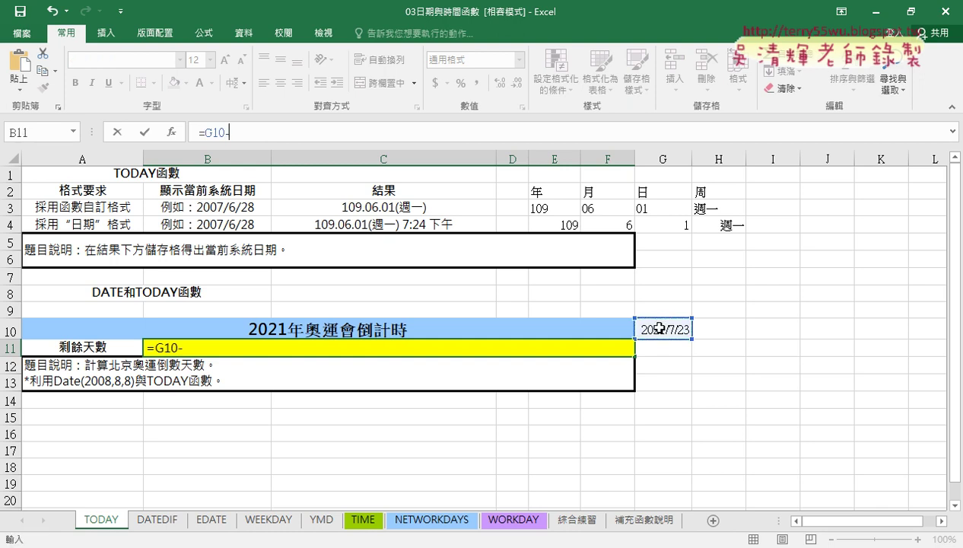
left_click(396, 205)
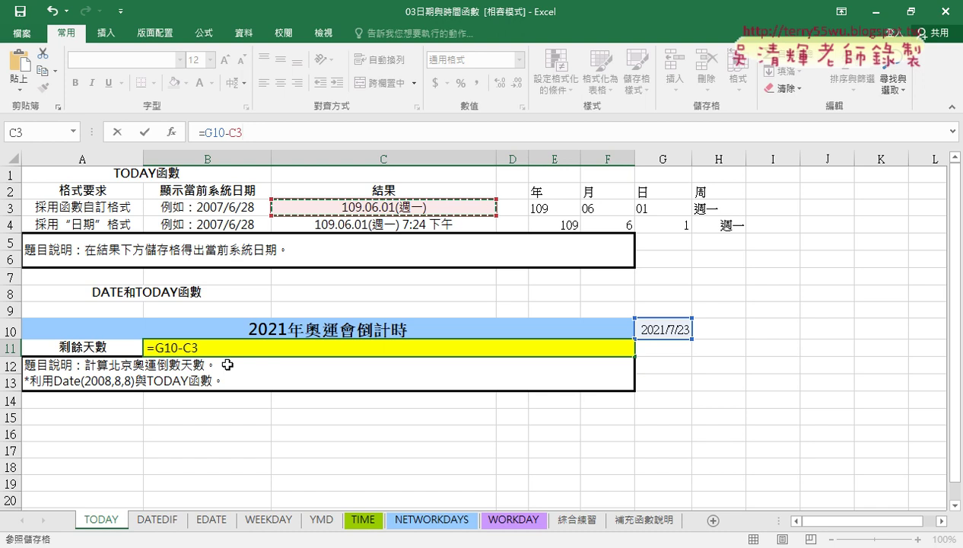
left_click(145, 132)
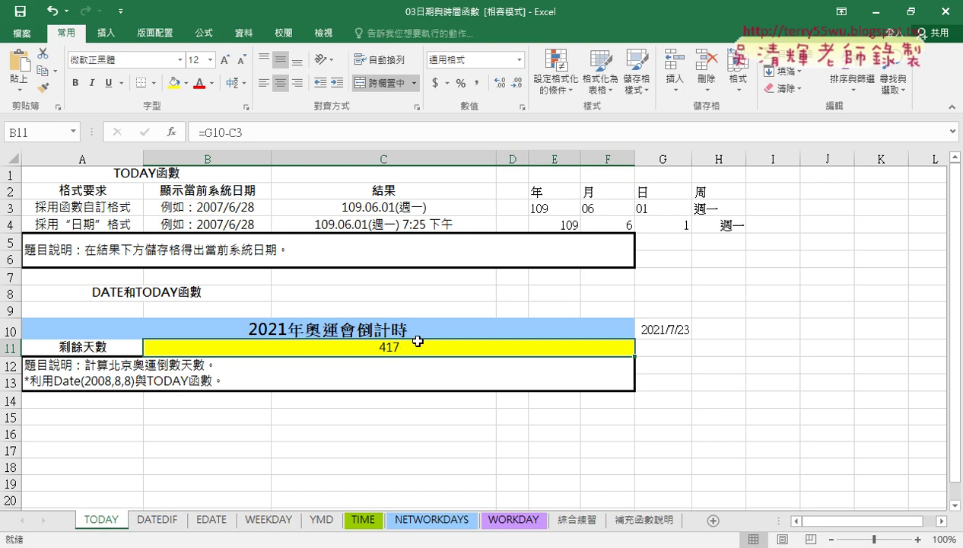
Change the year in G10 to 2020, making it 2020/7/23 so B11 shows 52
double_click(660, 329)
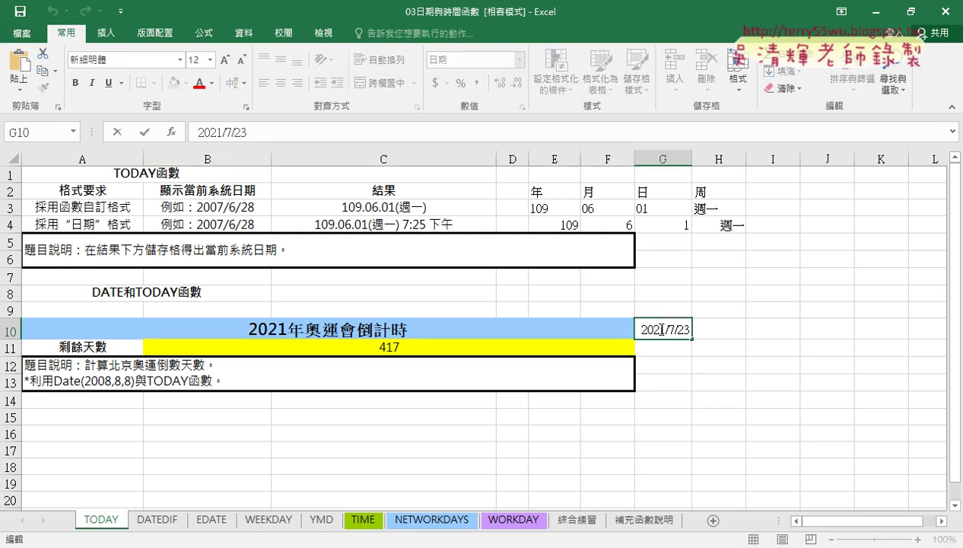
left_click_drag(660, 329, 665, 329)
type("0")
key("Return")
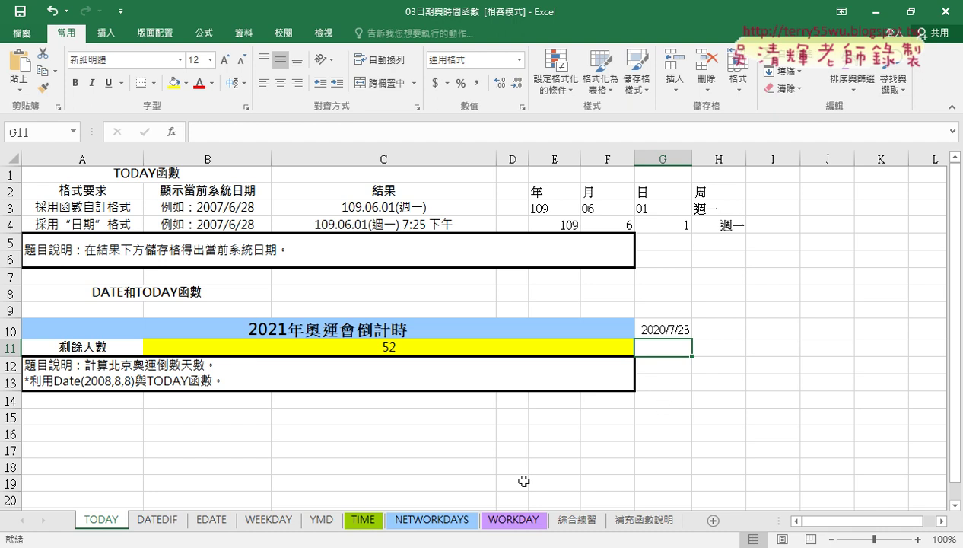
Switch back to Chrome showing the 東京奧運 search results
key("alt+Tab")
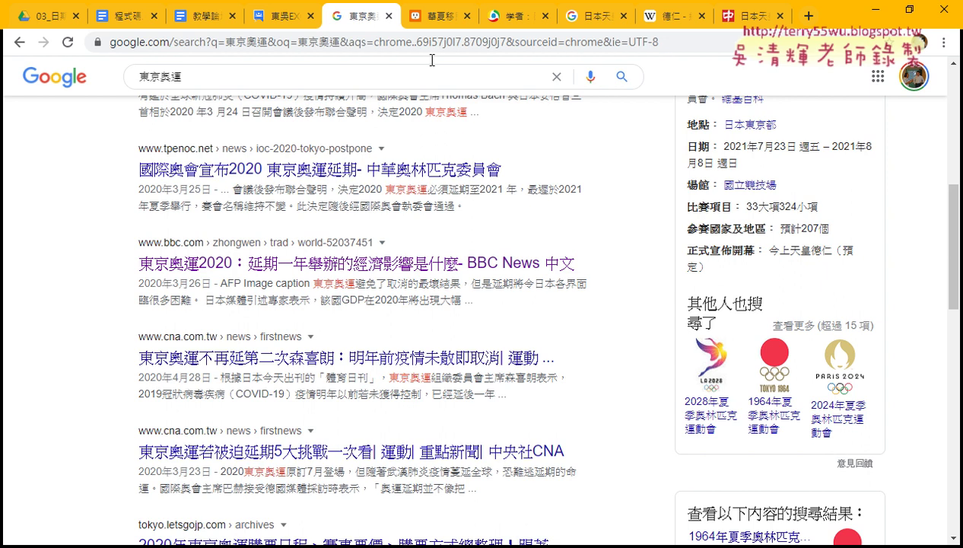
Read the udn blog article on the emperor's surname, highlighting 吳國
left_click(427, 16)
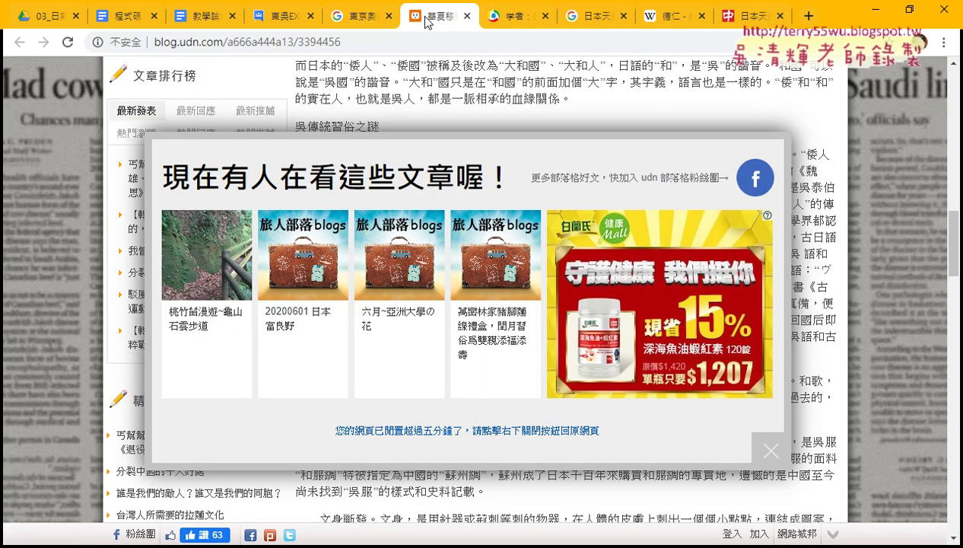
left_click(755, 439)
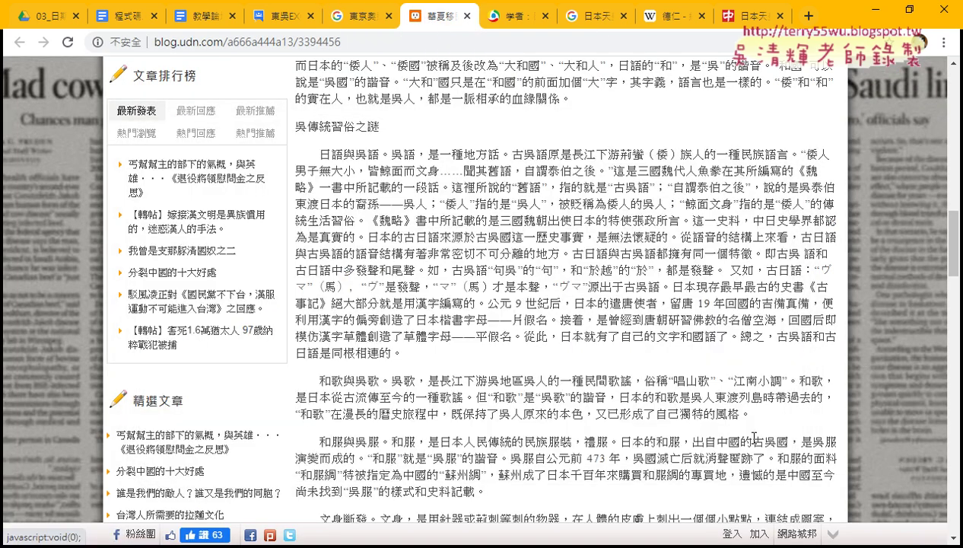
scroll(634, 415, "up", 3)
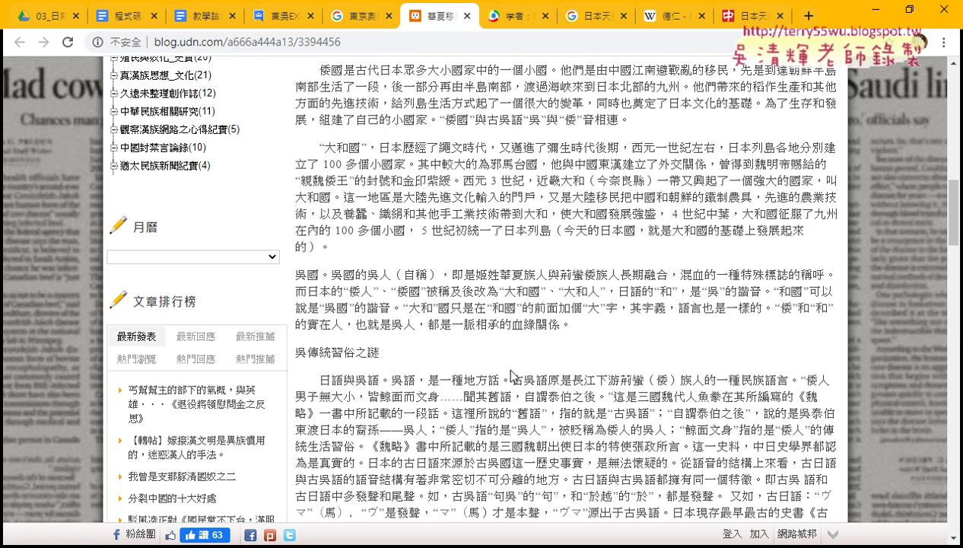
left_click_drag(295, 276, 318, 275)
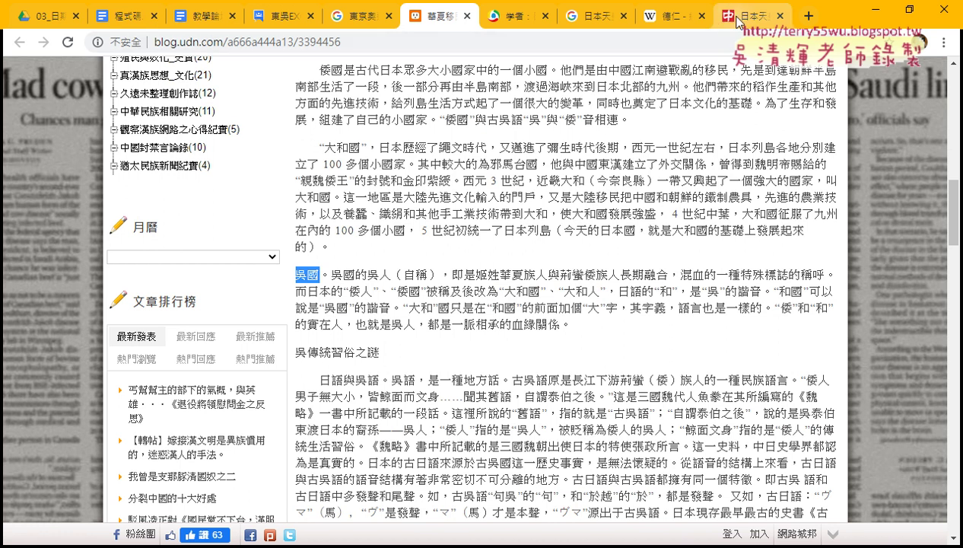
Read the qq.com article on the emperor's surname, then minimize Chrome
left_click(600, 24)
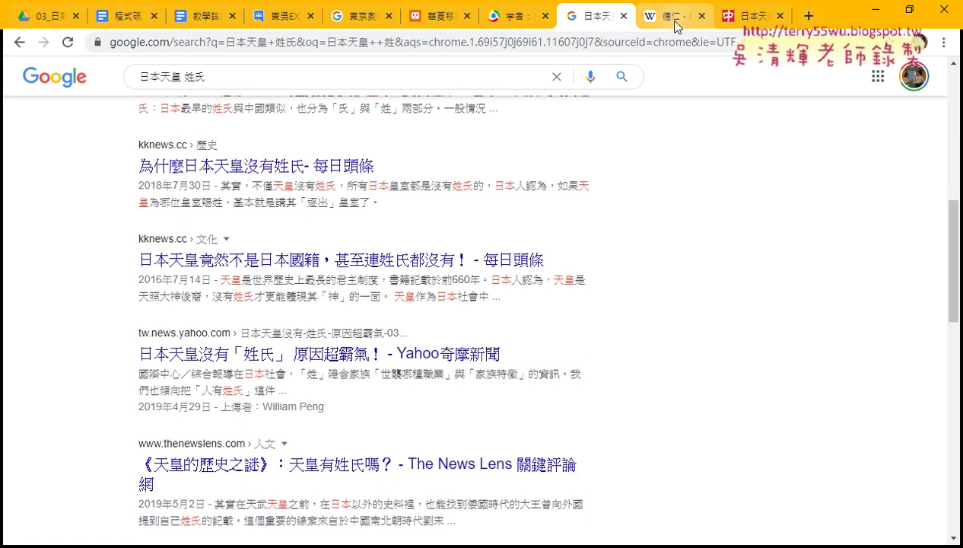
left_click(514, 30)
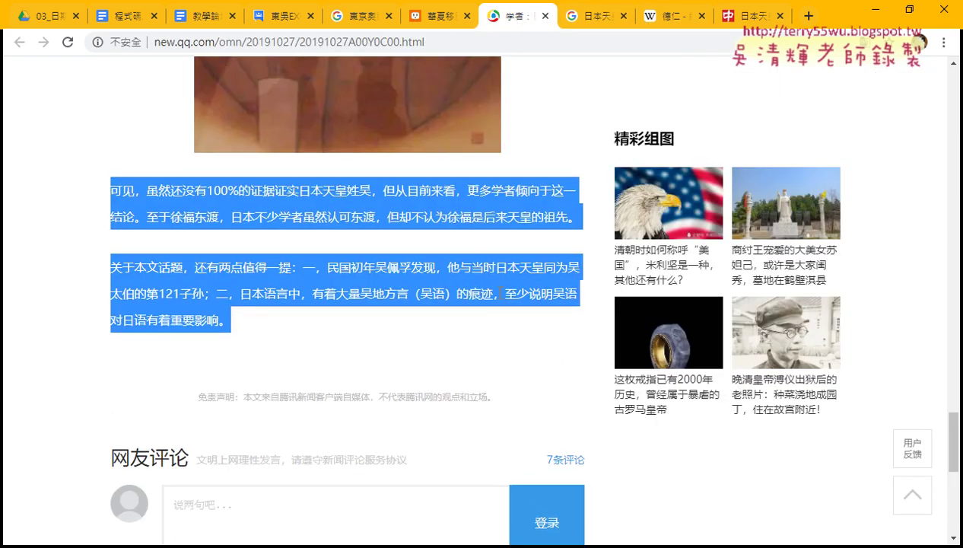
scroll(494, 290, "up", 10)
scroll(501, 297, "up", 5)
scroll(500, 297, "up", 5)
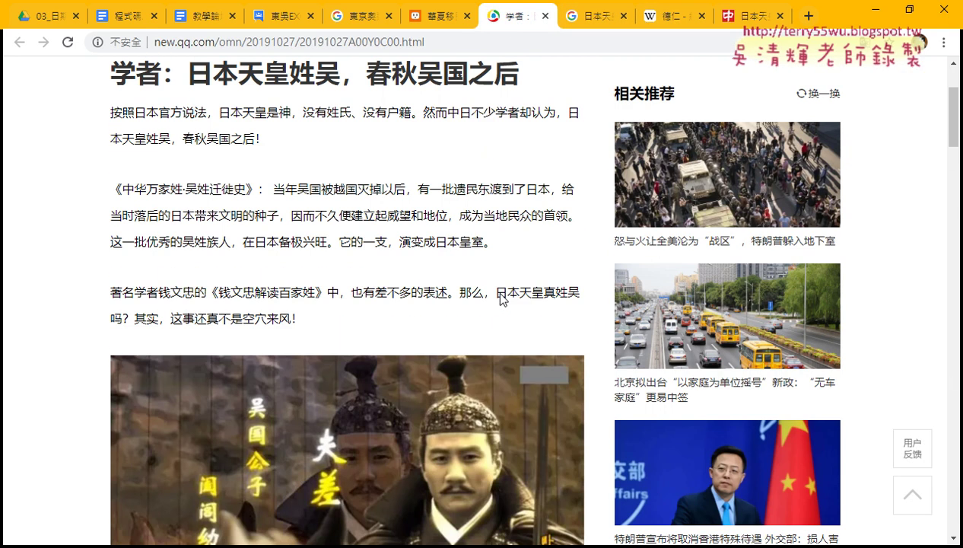
scroll(501, 296, "up", 5)
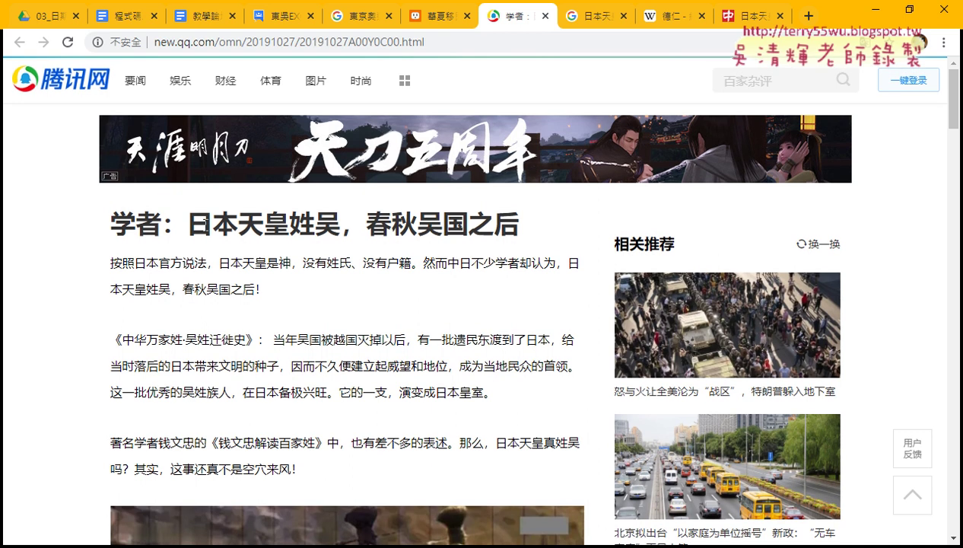
left_click_drag(189, 225, 333, 221)
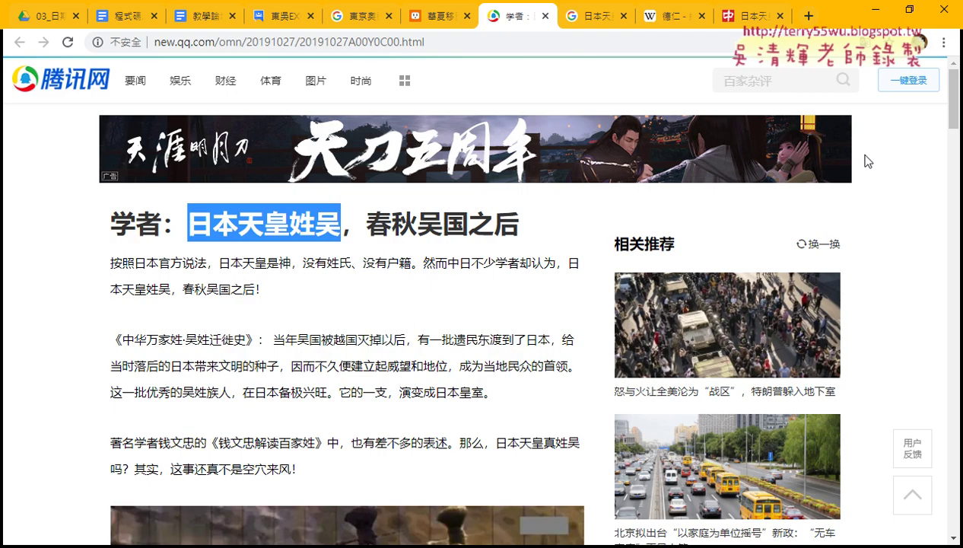
left_click(877, 17)
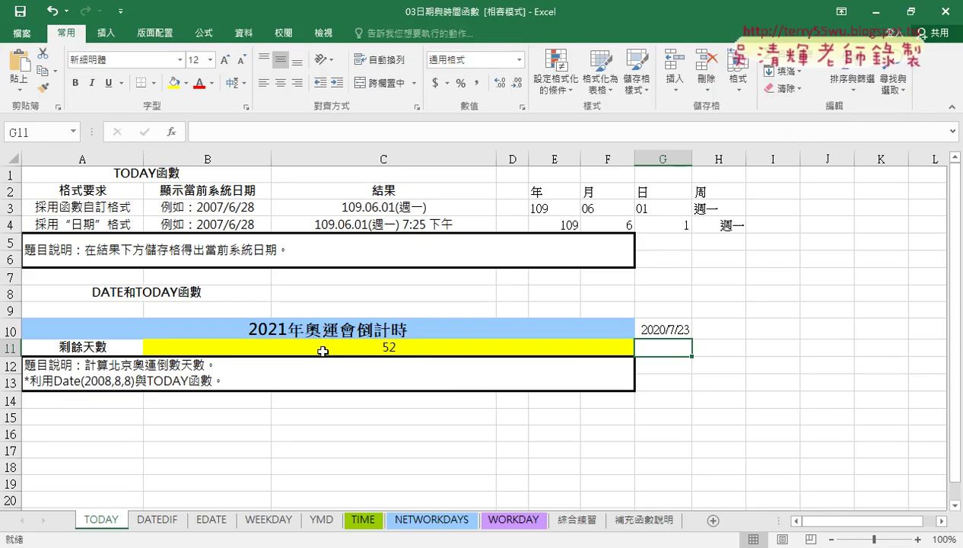
Open the DATEDIF sheet, glance at B11 and G10 on the TODAY sheet, and return
left_click(160, 520)
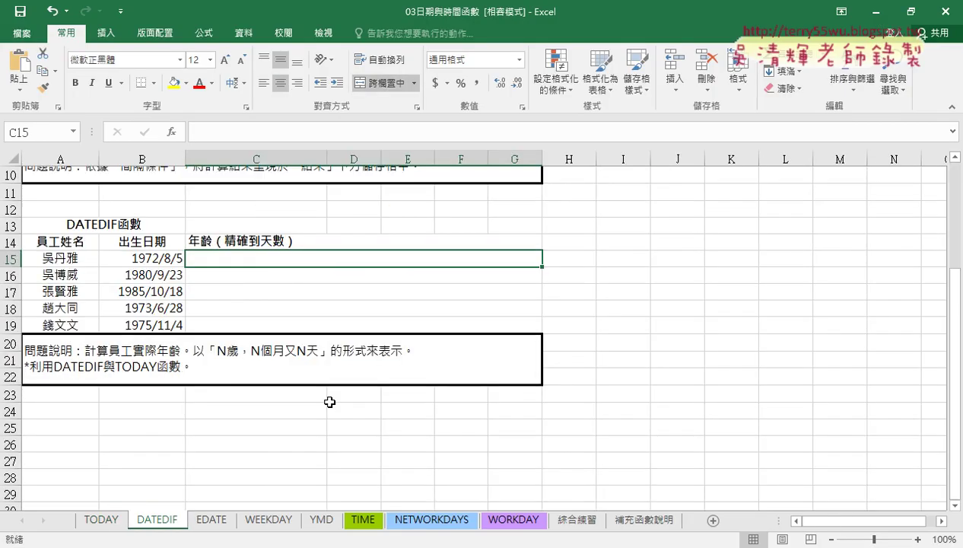
scroll(329, 400, "up", 2)
scroll(718, 422, "up", 1)
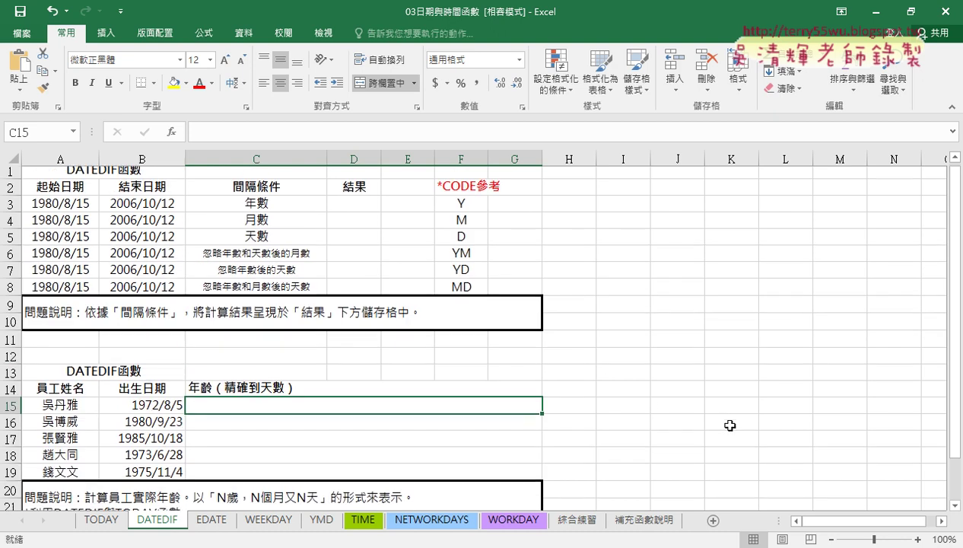
scroll(901, 530, "up", 2, "ctrl")
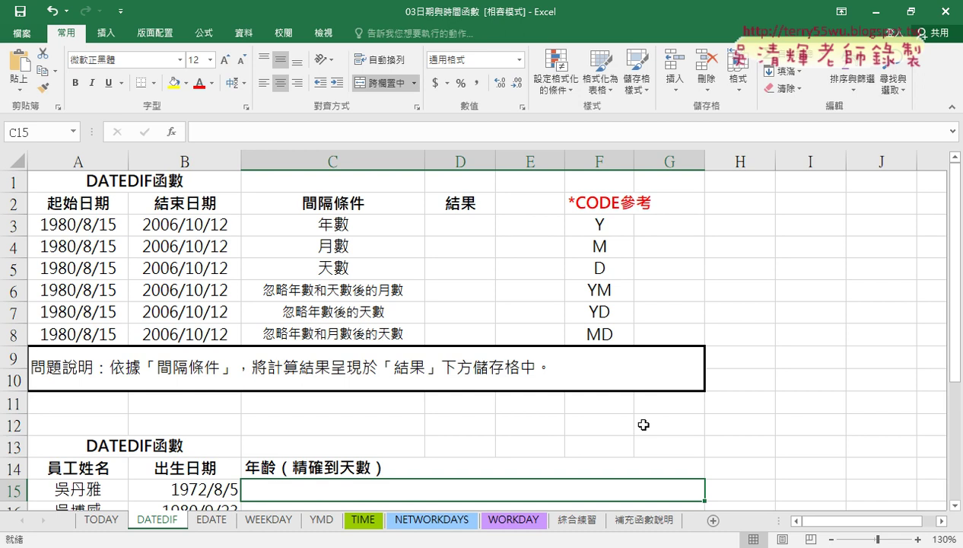
left_click(105, 521)
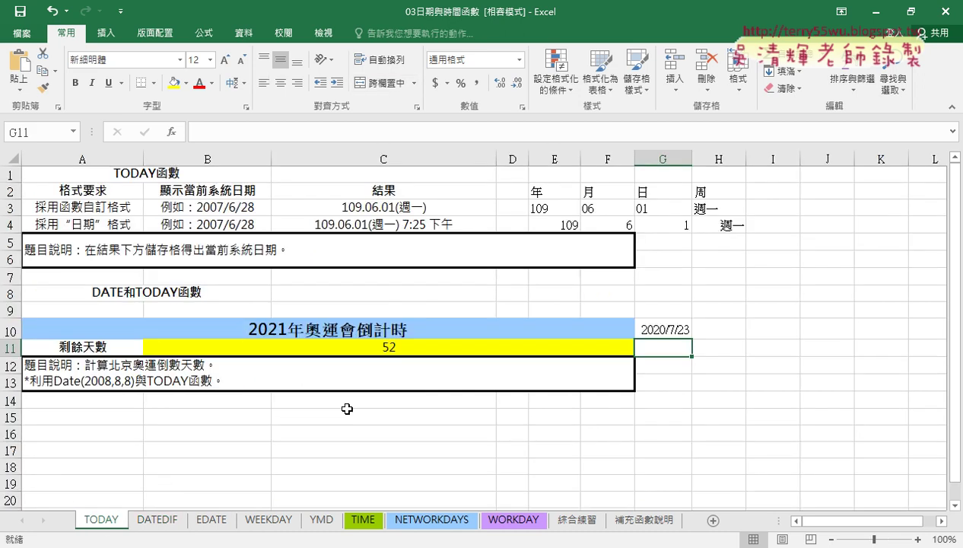
left_click(409, 348)
left_click(673, 333)
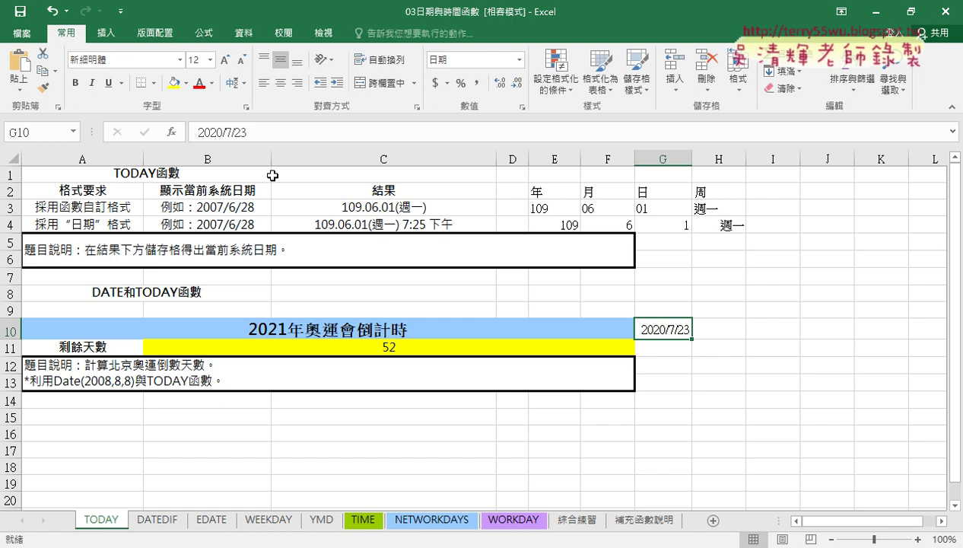
left_click(158, 521)
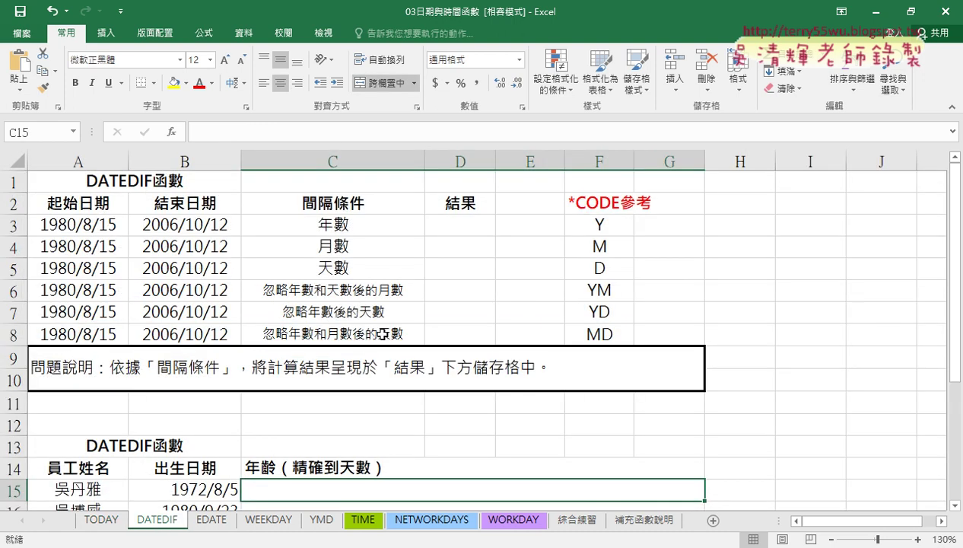
scroll(484, 340, "down", 3)
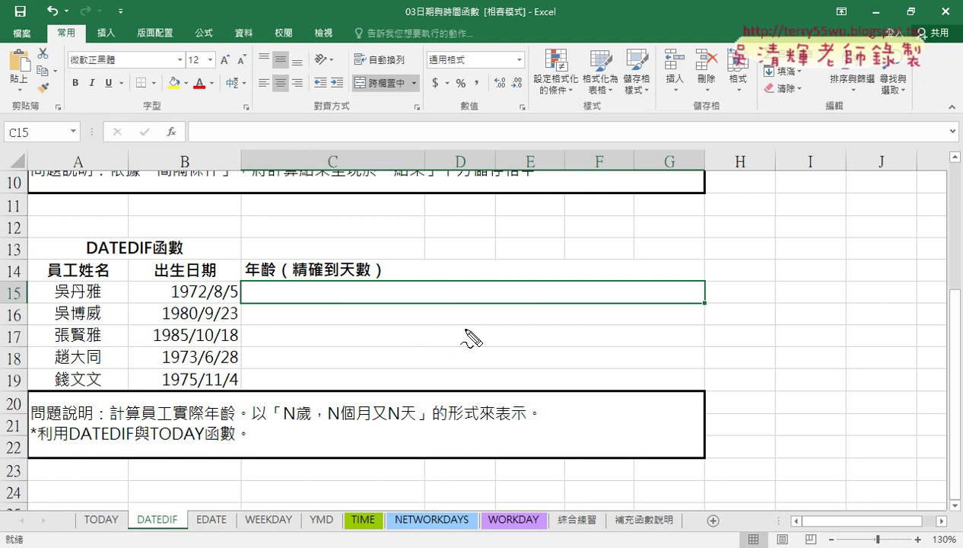
left_click_drag(95, 305, 61, 305)
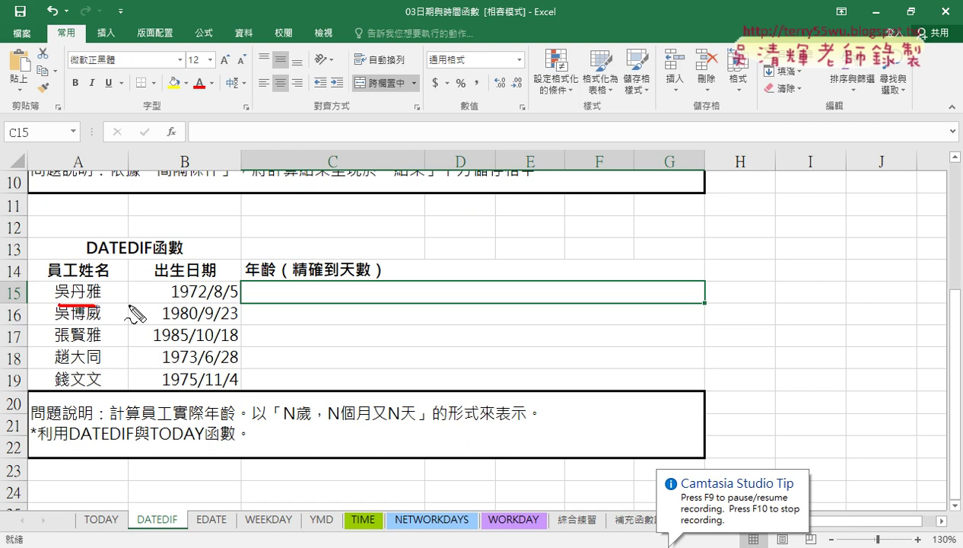
left_click_drag(242, 303, 245, 305)
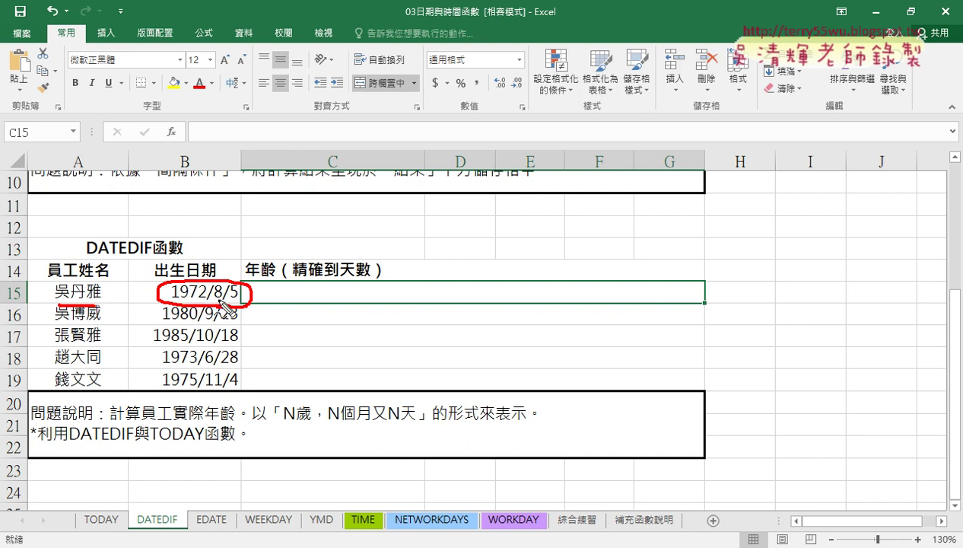
left_click_drag(215, 299, 226, 300)
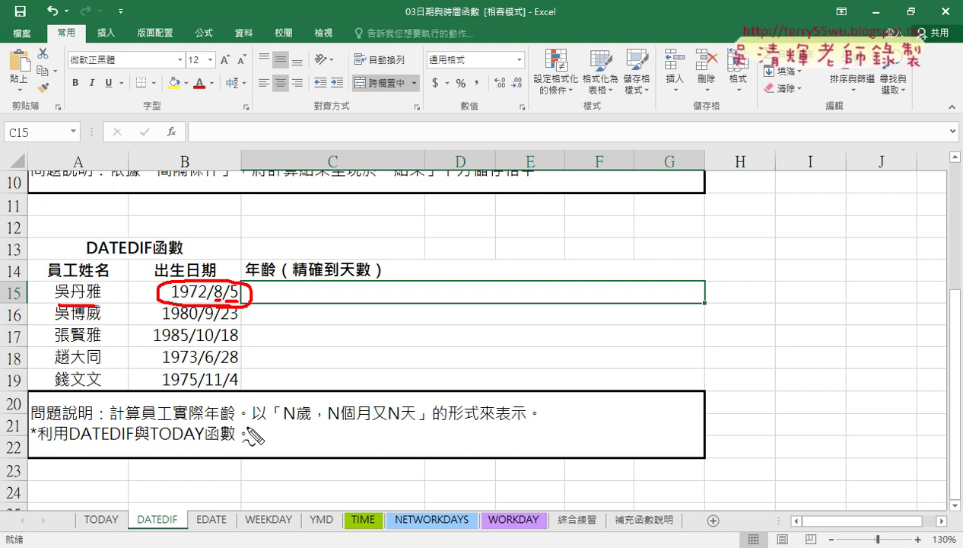
left_click_drag(290, 424, 424, 423)
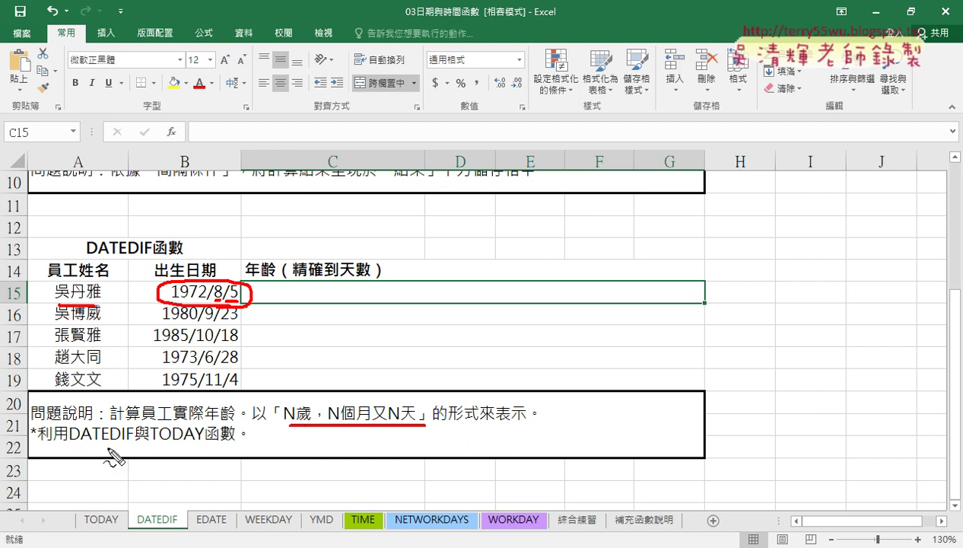
left_click_drag(74, 447, 128, 444)
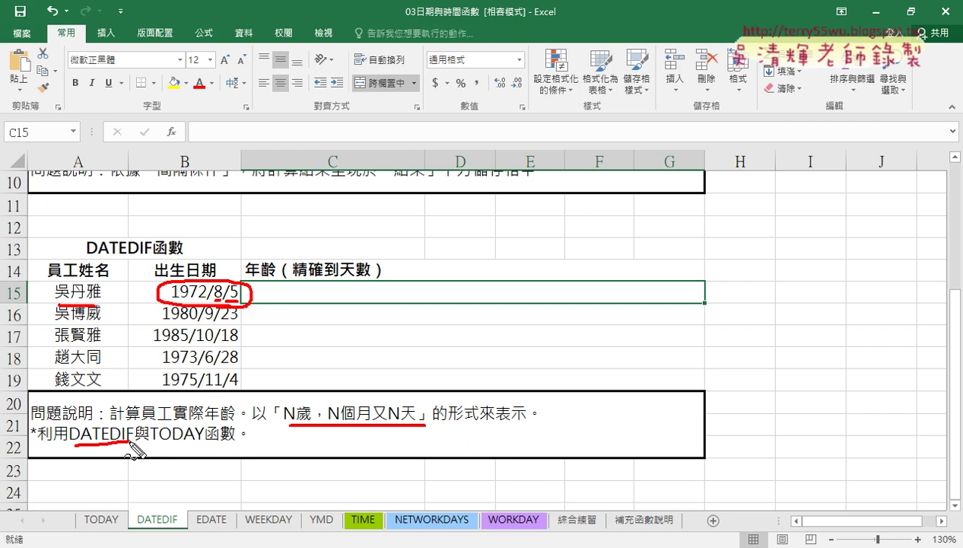
key("Escape")
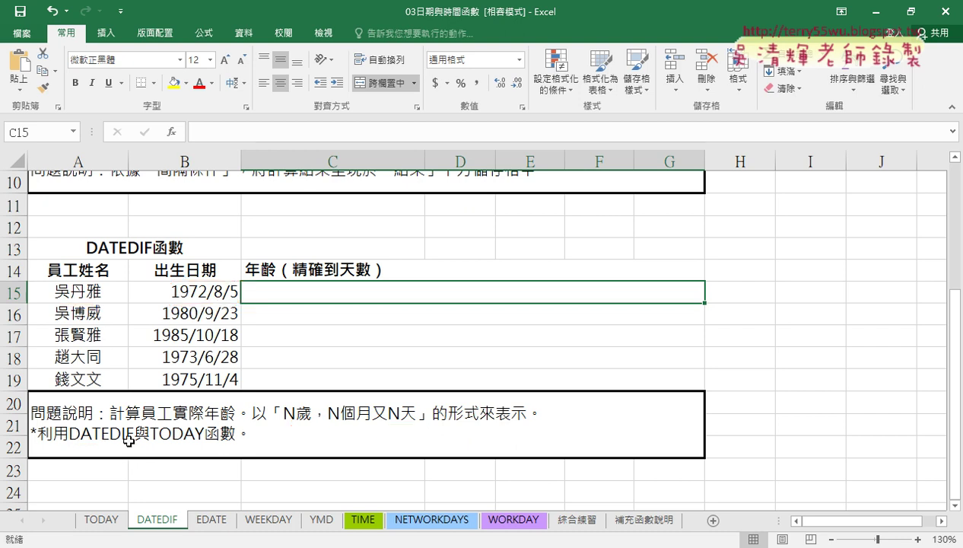
scroll(366, 366, "up", 3)
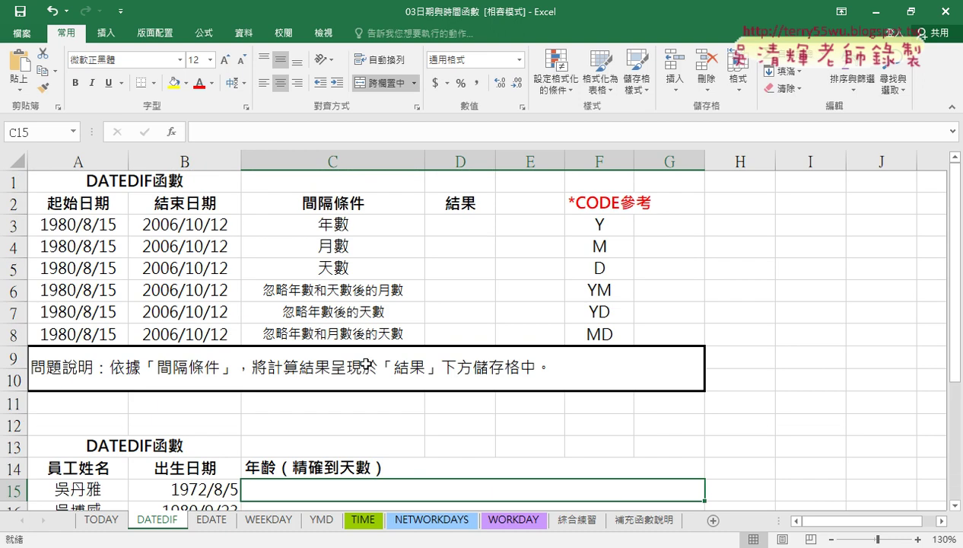
left_click_drag(78, 225, 228, 226)
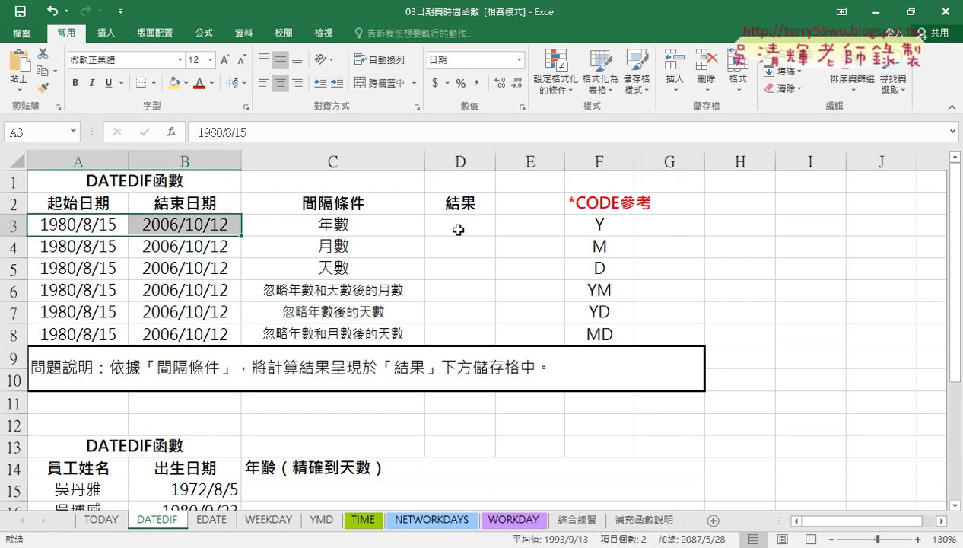
left_click(601, 227)
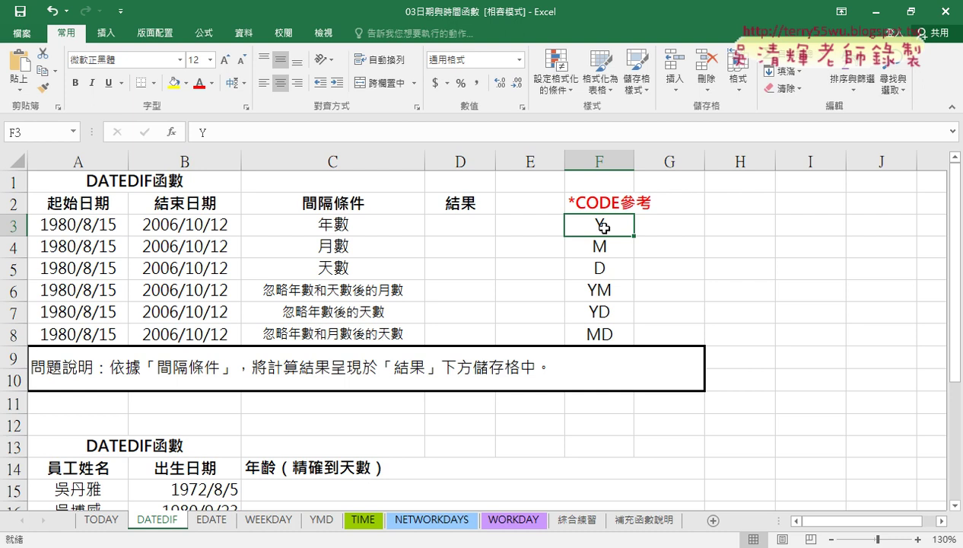
left_click(606, 252)
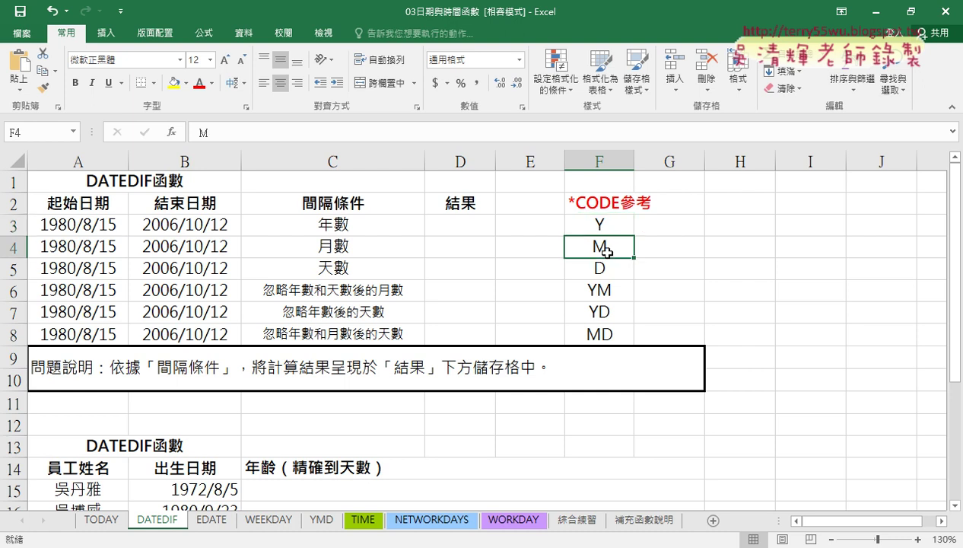
left_click(606, 272)
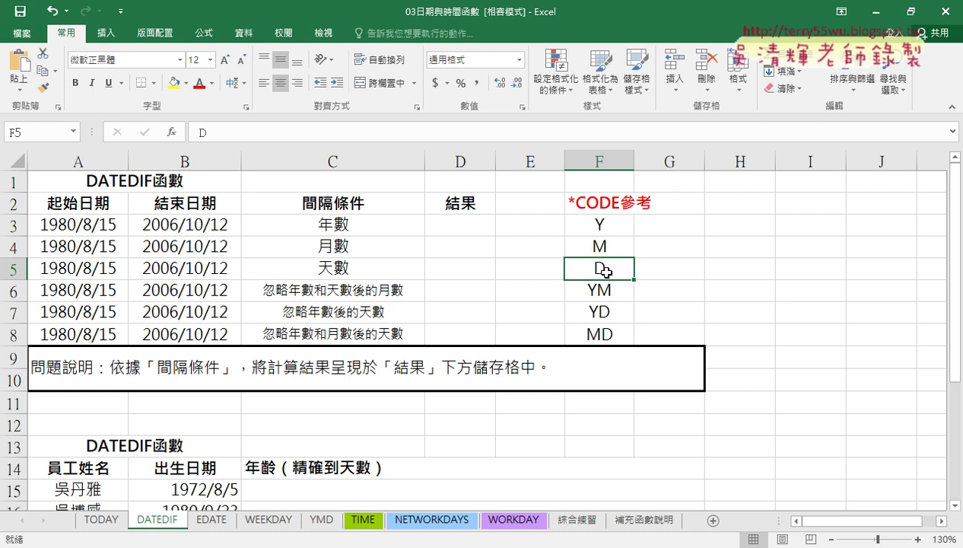
left_click(606, 295)
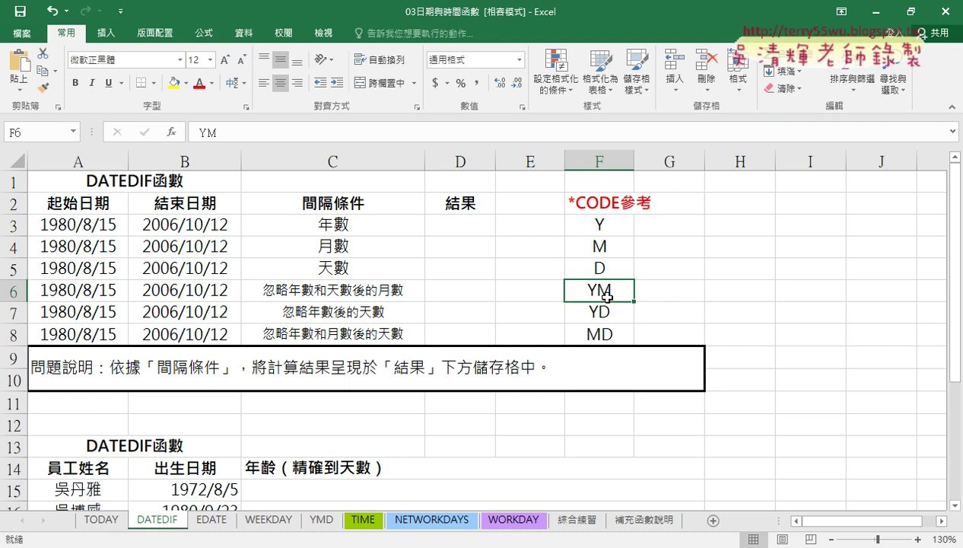
left_click(605, 334)
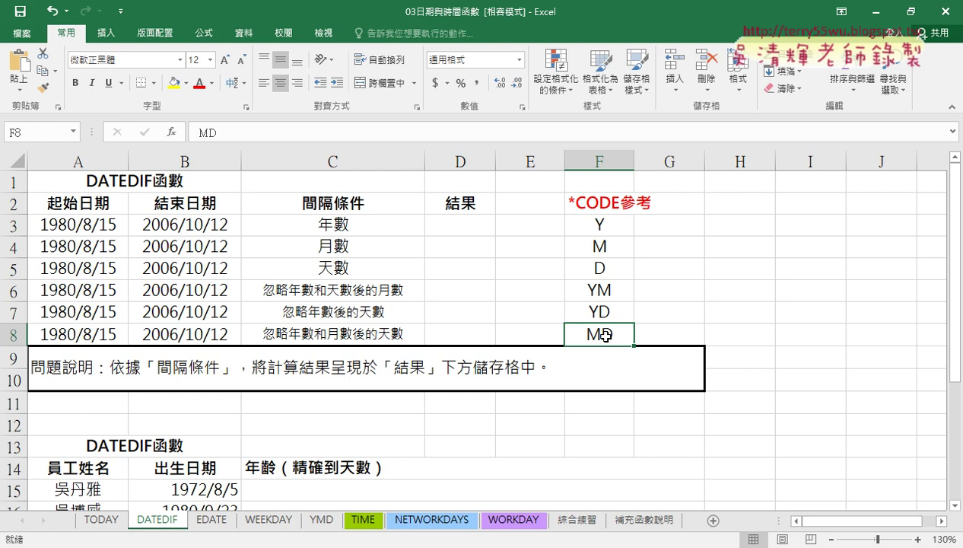
left_click(450, 224)
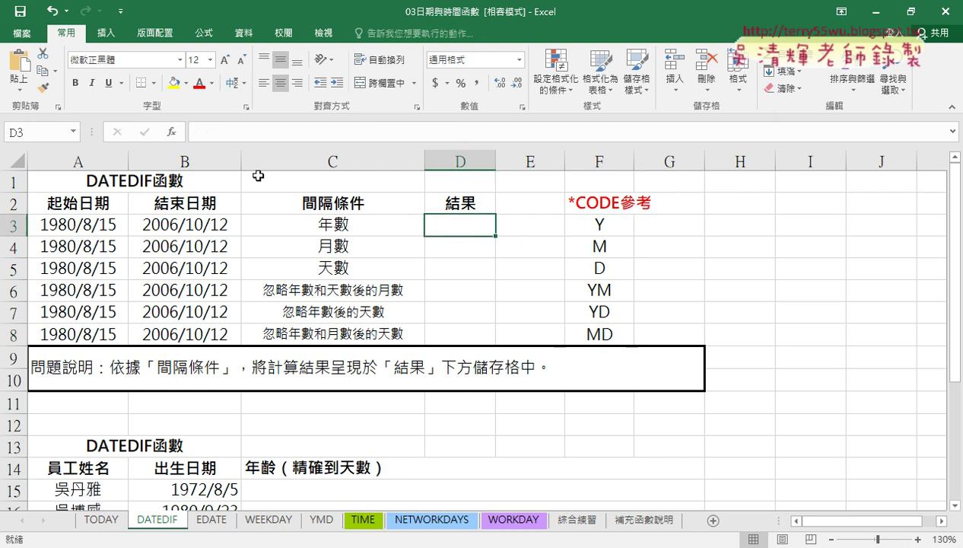
Browse the Insert Function list, preview DAYS360, and cancel without inserting anything
left_click(174, 133)
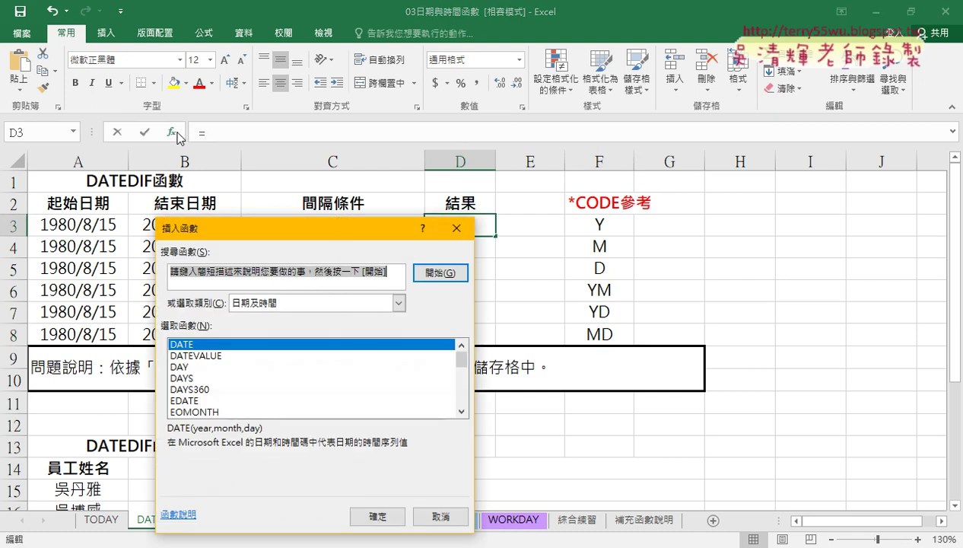
left_click_drag(292, 222, 438, 65)
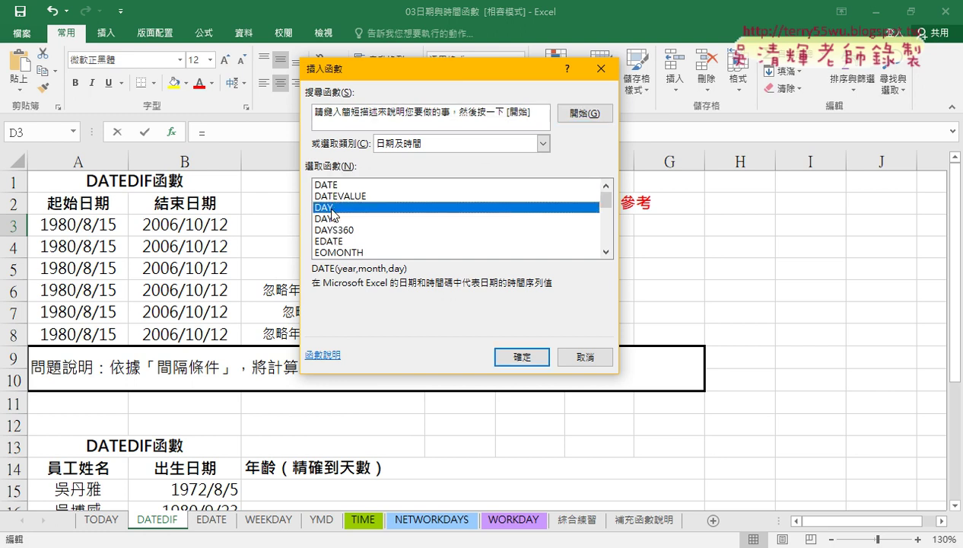
left_click(332, 229)
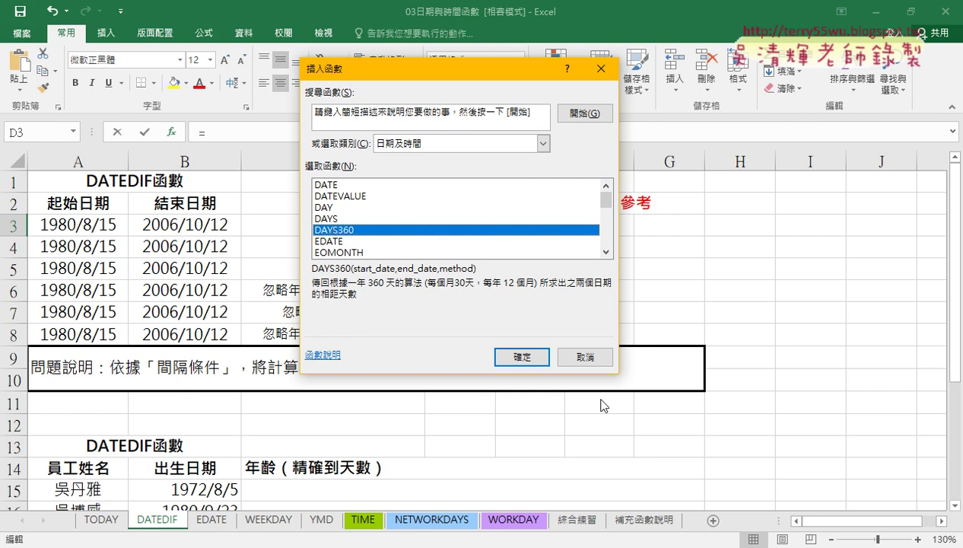
left_click(585, 358)
left_click(234, 133)
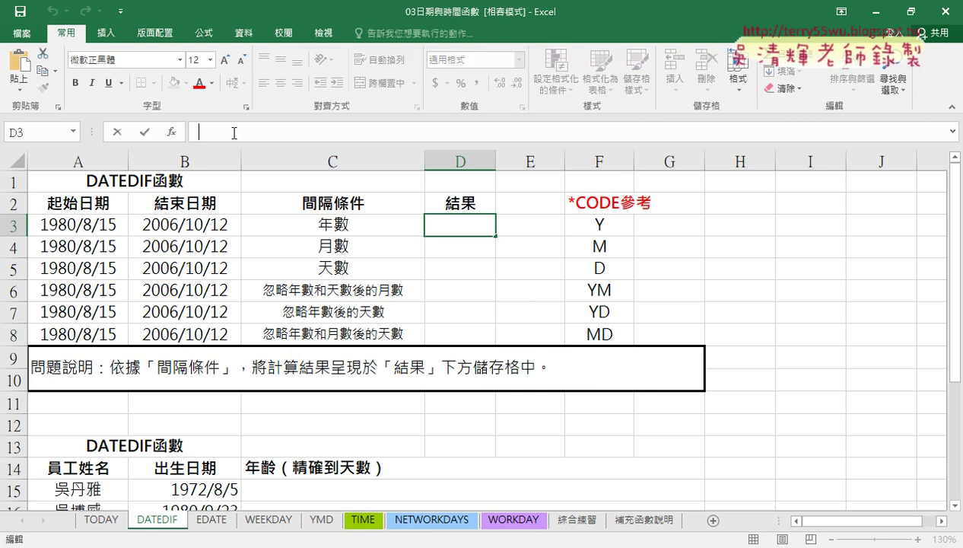
Begin D3's formula with =datedif( in the formula bar
type("=d")
type("a")
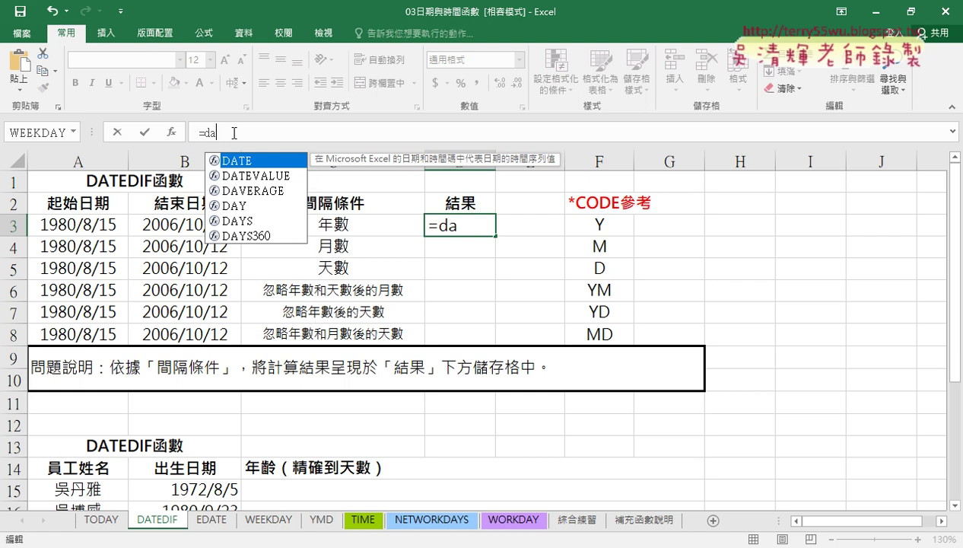
type("tedif")
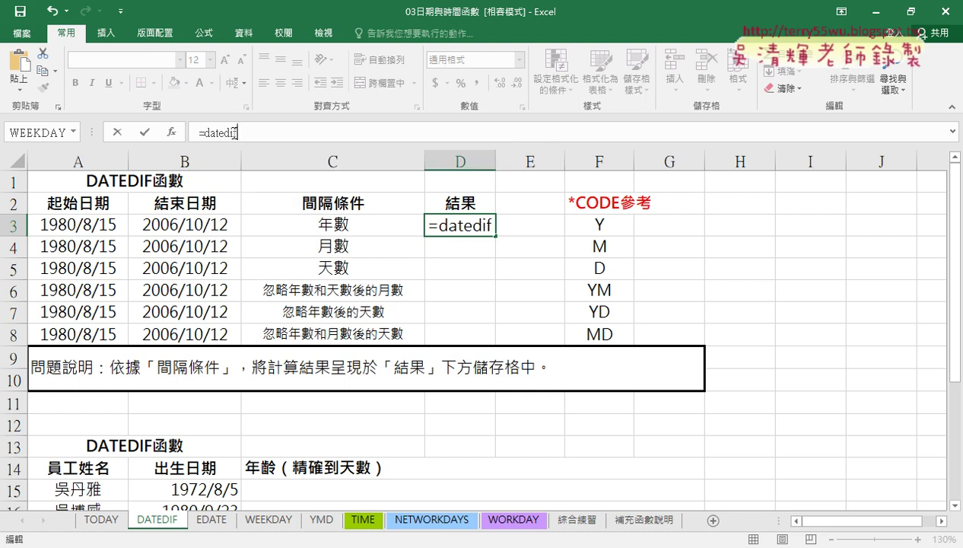
type("(")
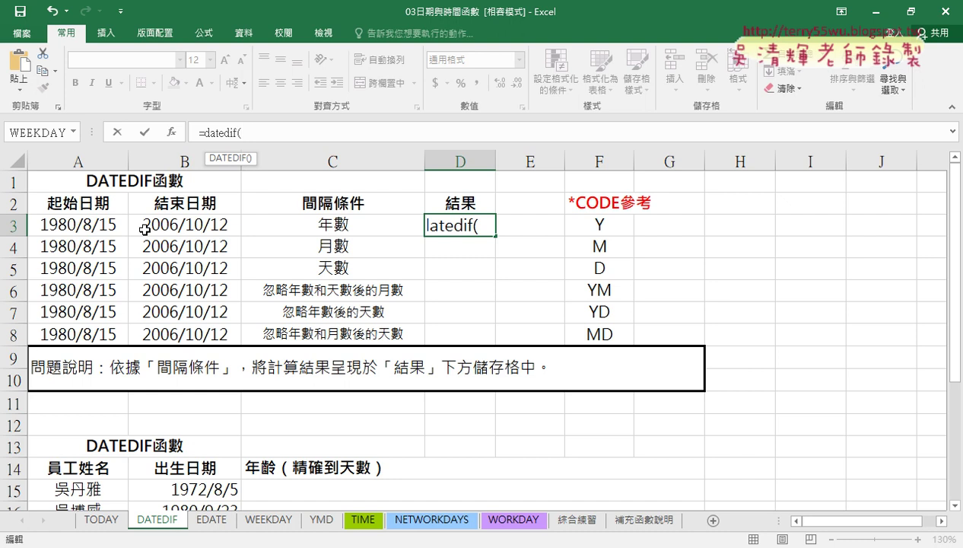
Finish D3 as =DATEDIF(A3,B3,"Y") so it returns 26 years
left_click(97, 230)
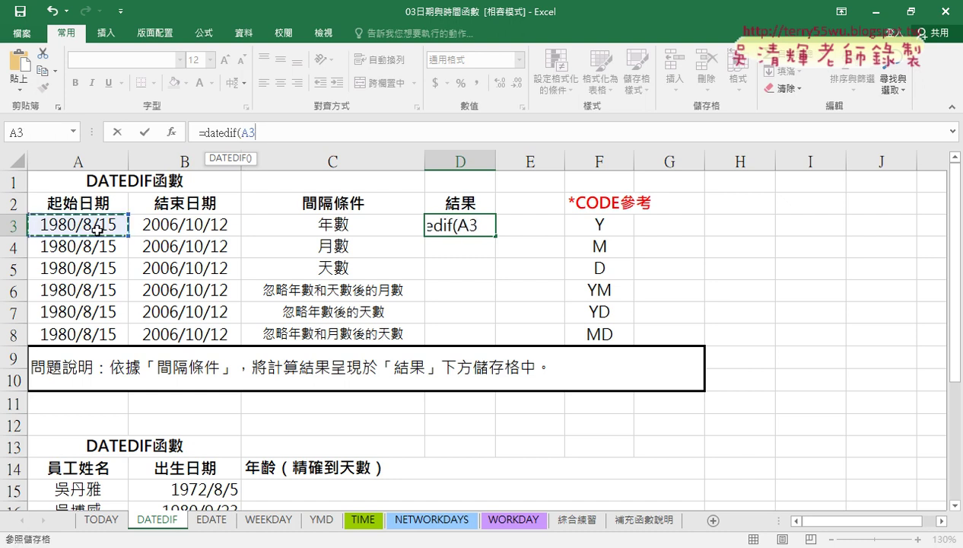
type(",")
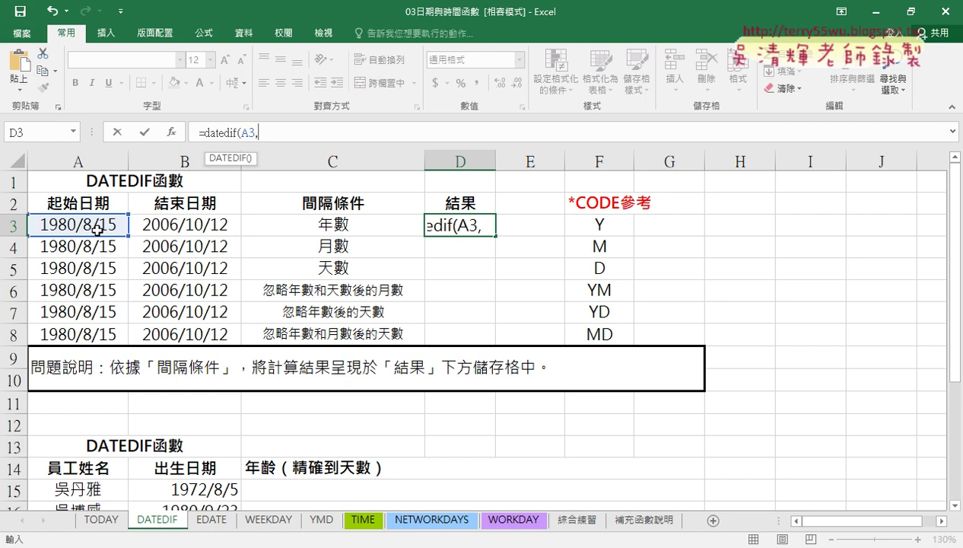
left_click(174, 228)
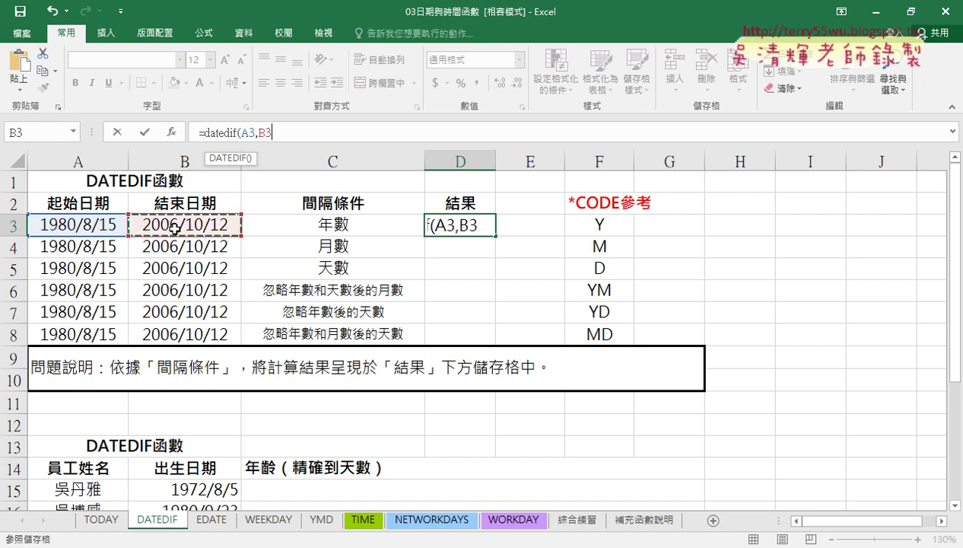
type(",")
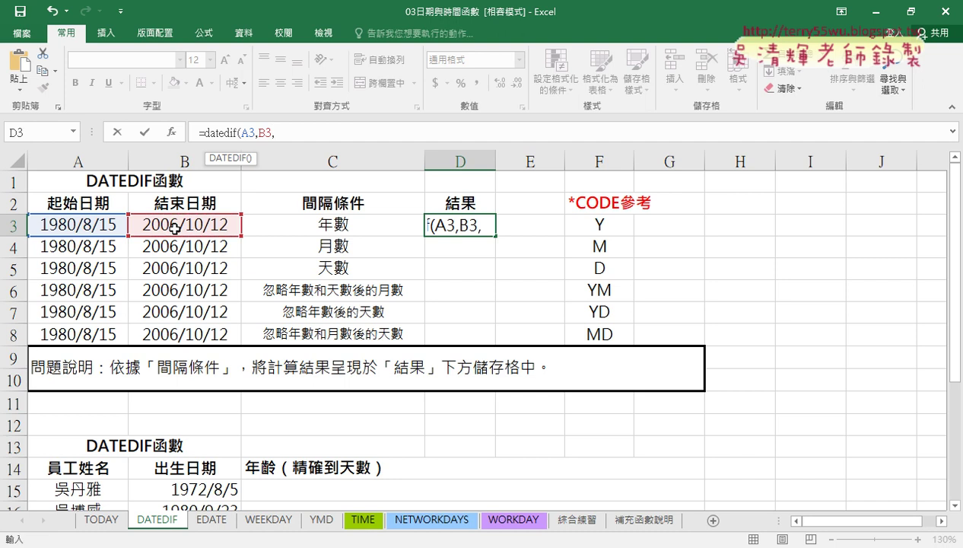
type("\"")
type("Y\")")
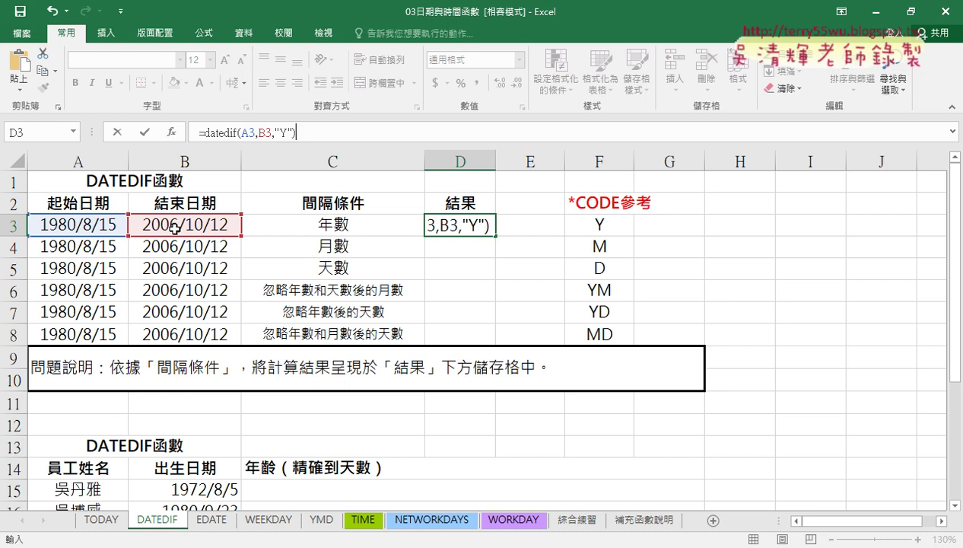
left_click(144, 133)
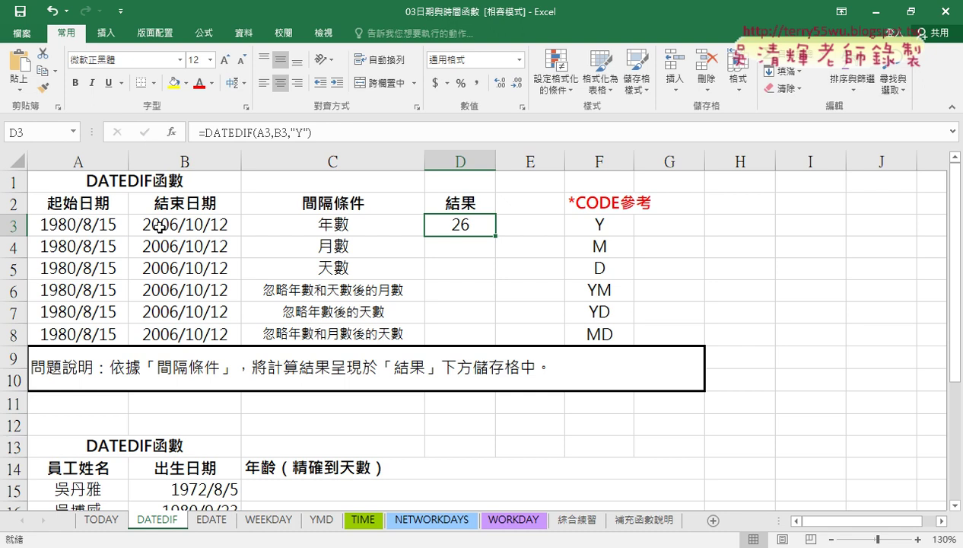
left_click(183, 226)
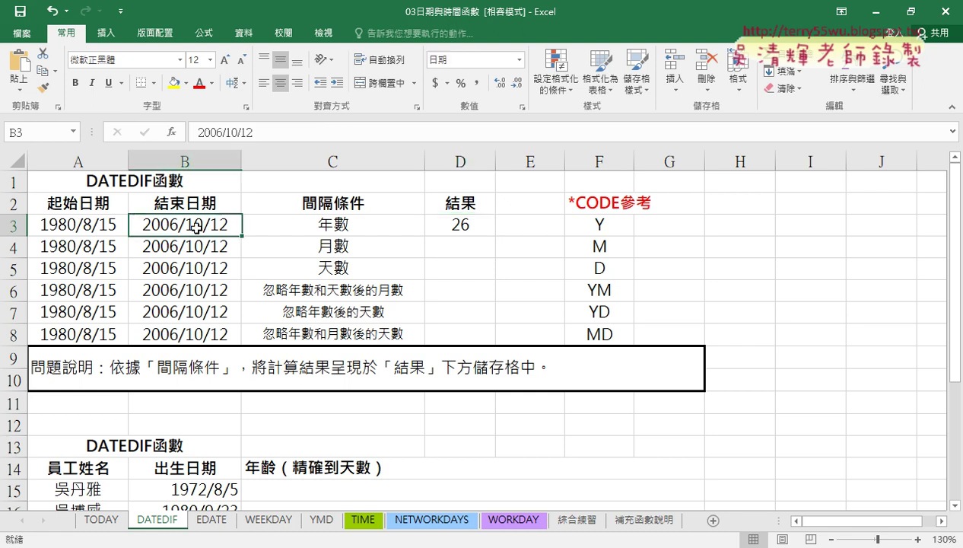
double_click(191, 226)
left_click_drag(188, 226, 205, 226)
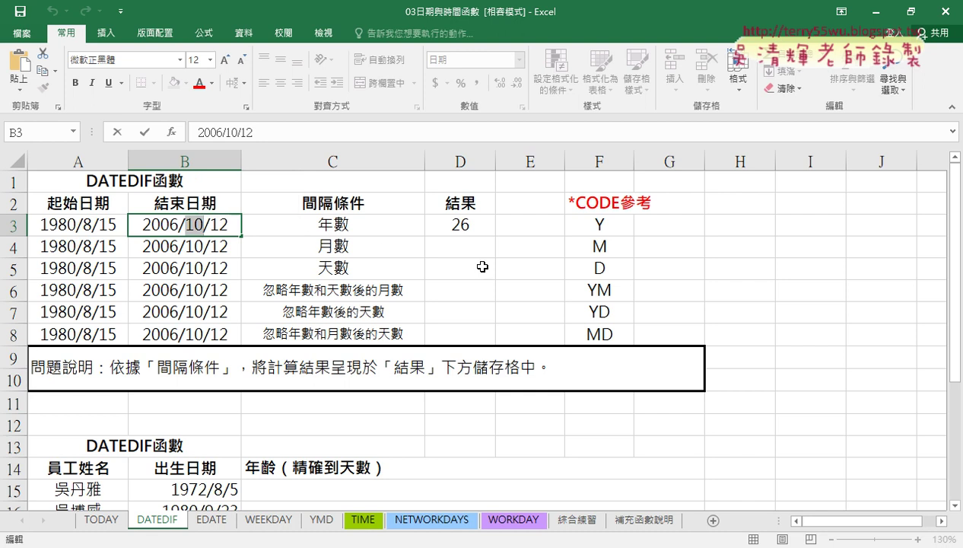
type("8")
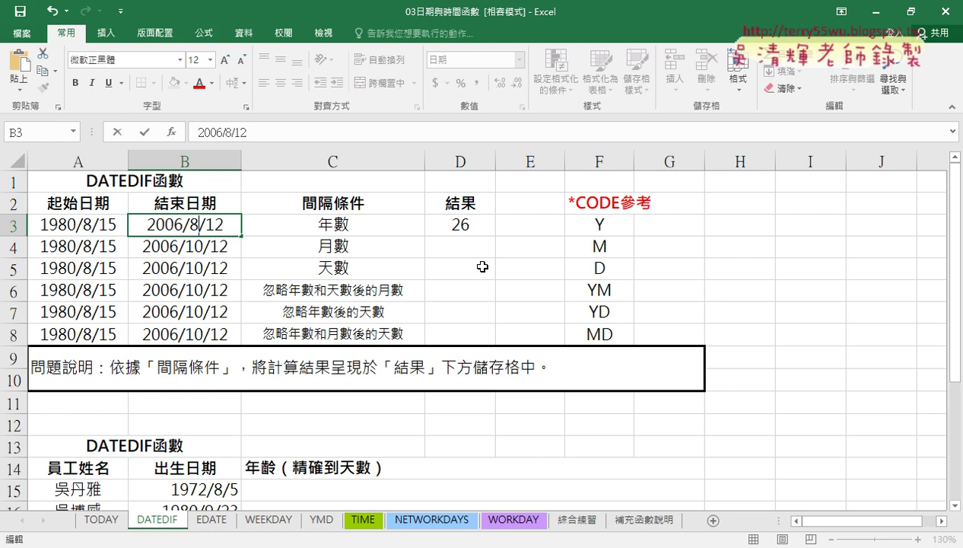
key("Return")
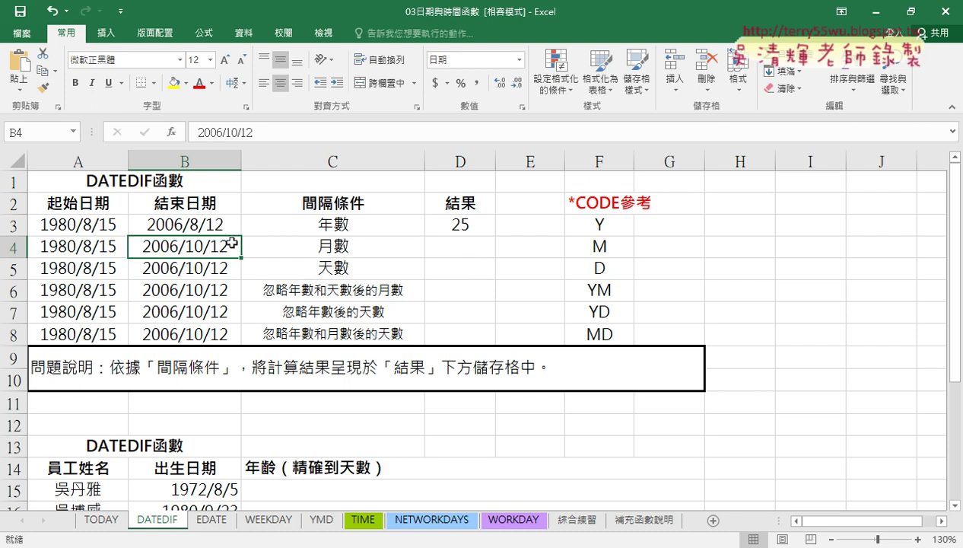
double_click(200, 225)
double_click(199, 225)
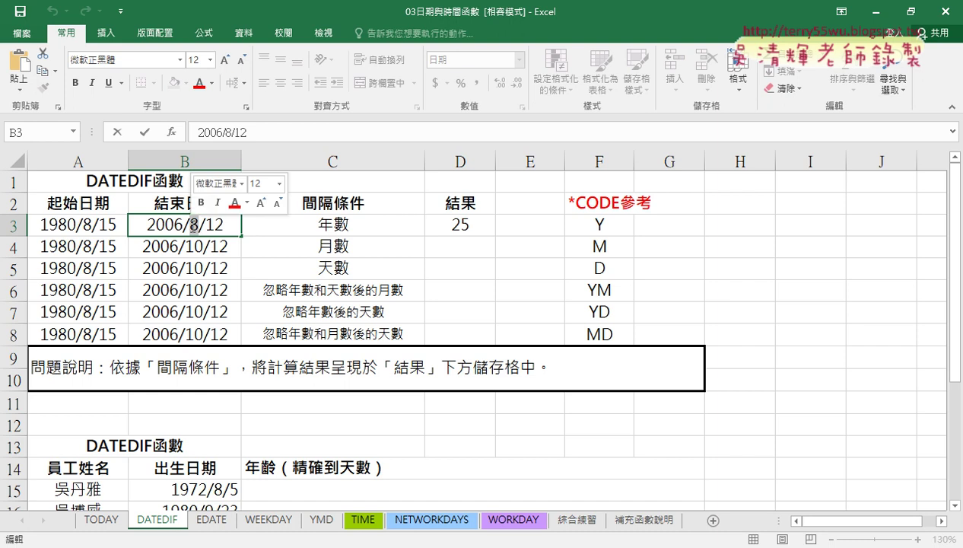
type("10")
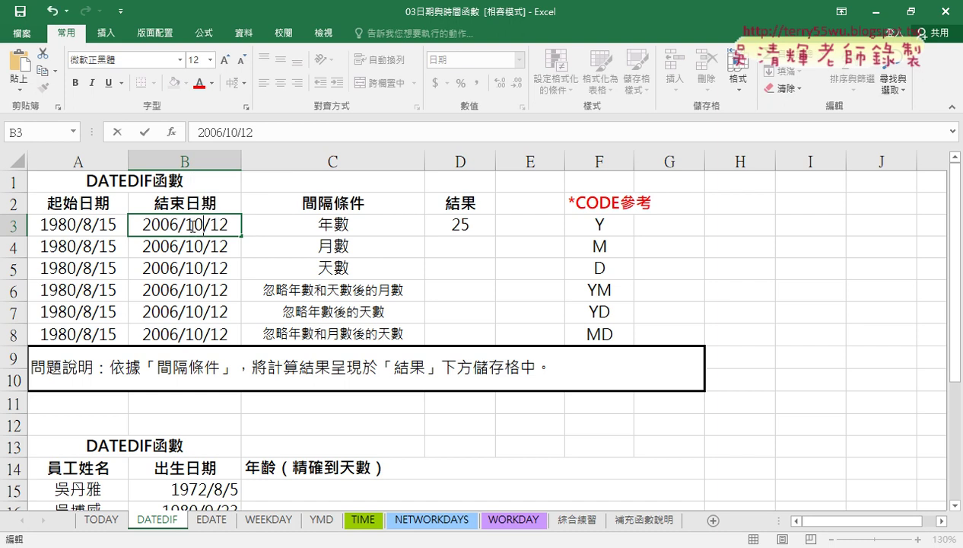
left_click(350, 226)
left_click(175, 225)
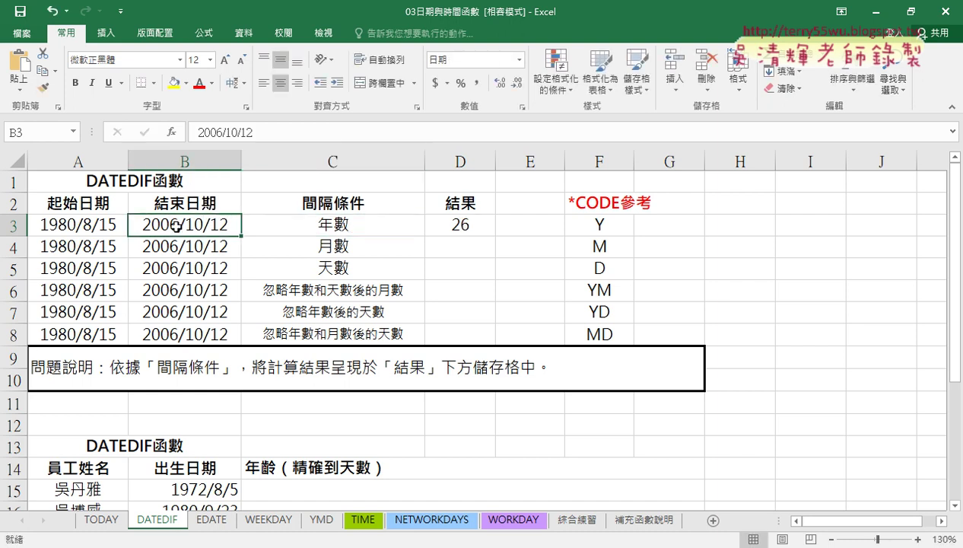
left_click(485, 225)
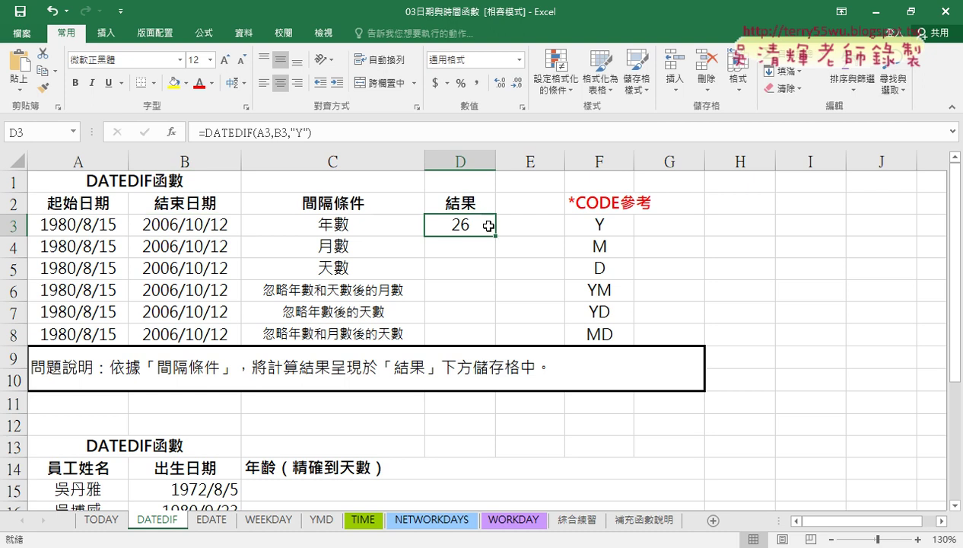
left_click(533, 225)
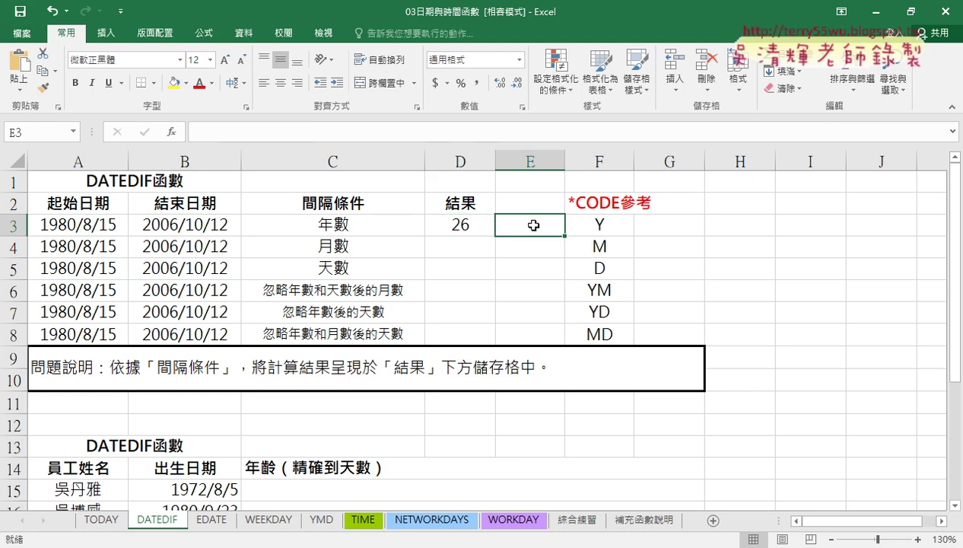
Insert the YEAR function with B3 as its argument in E3
left_click(172, 131)
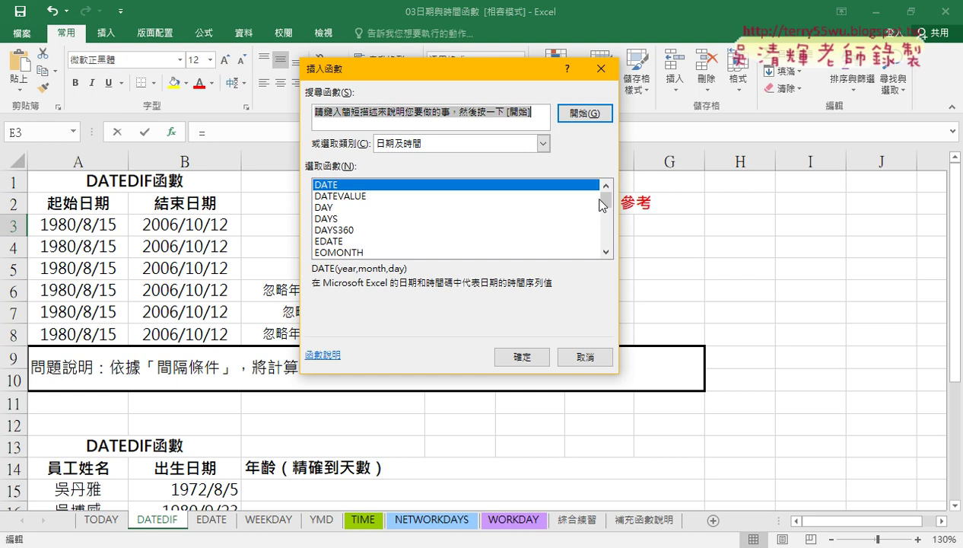
left_click_drag(605, 200, 605, 237)
double_click(533, 240)
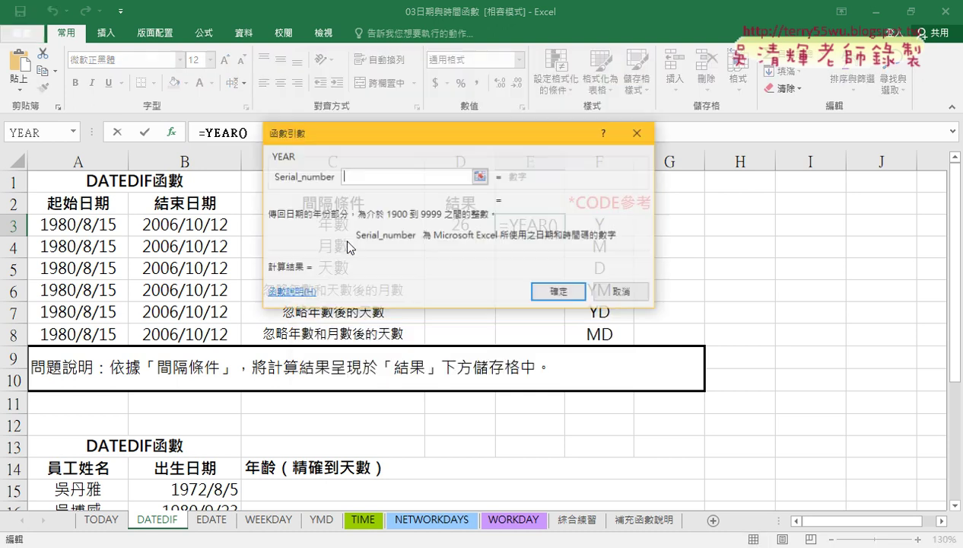
left_click(157, 224)
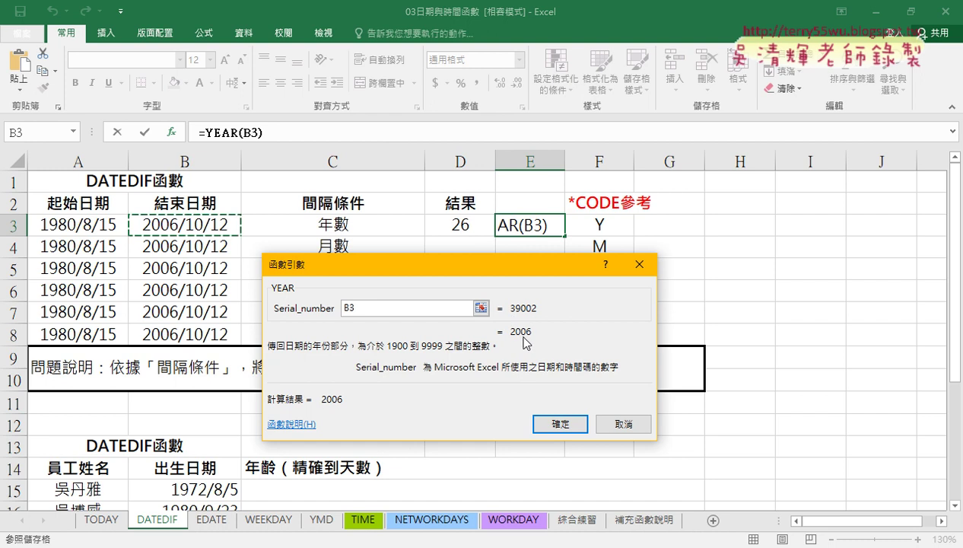
left_click(560, 423)
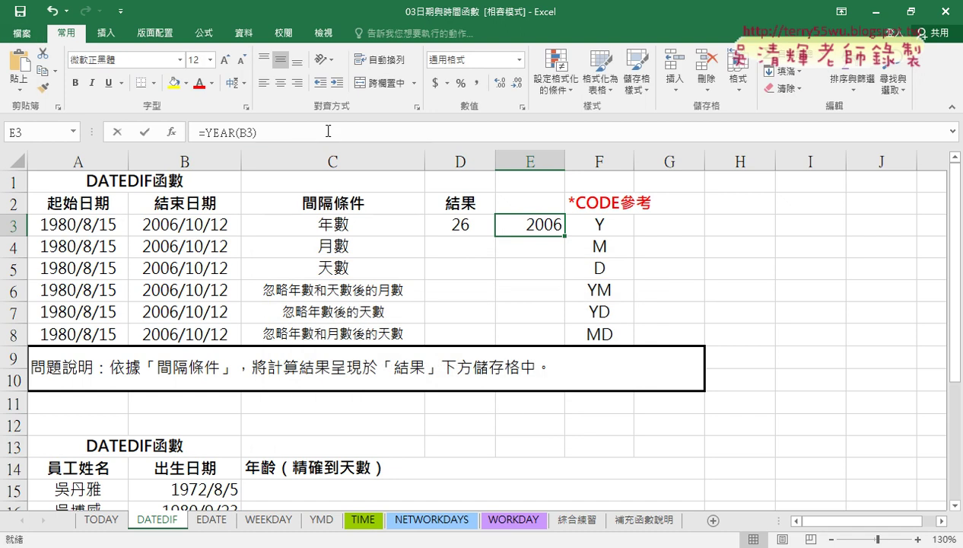
Extend E3's formula to =YEAR(B3)-YEAR(A3), giving 26
left_click(328, 132)
type("-")
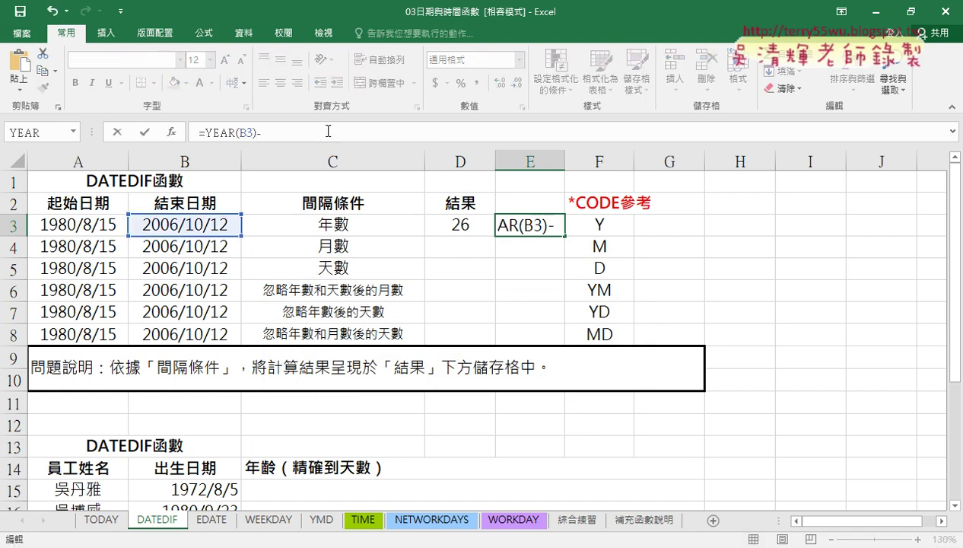
left_click_drag(256, 135, 216, 133)
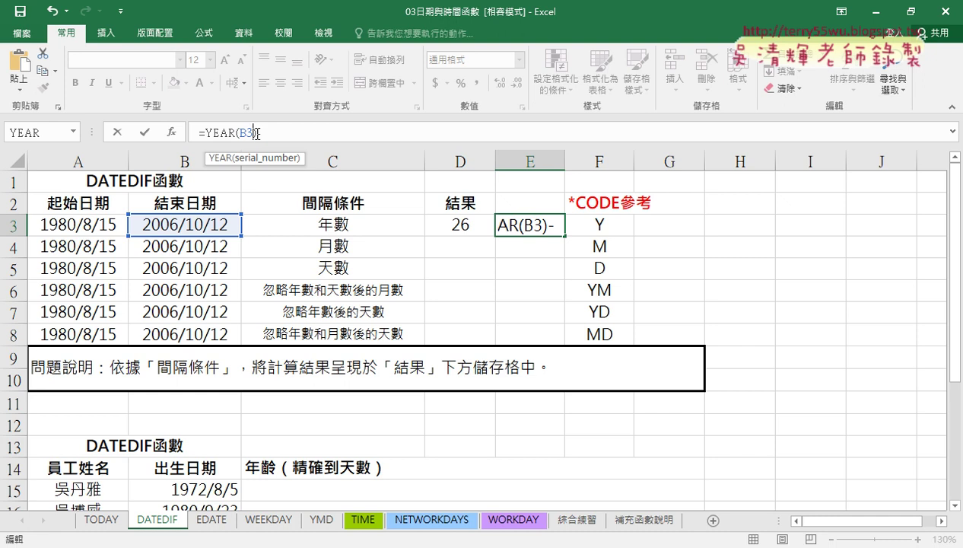
right_click(216, 134)
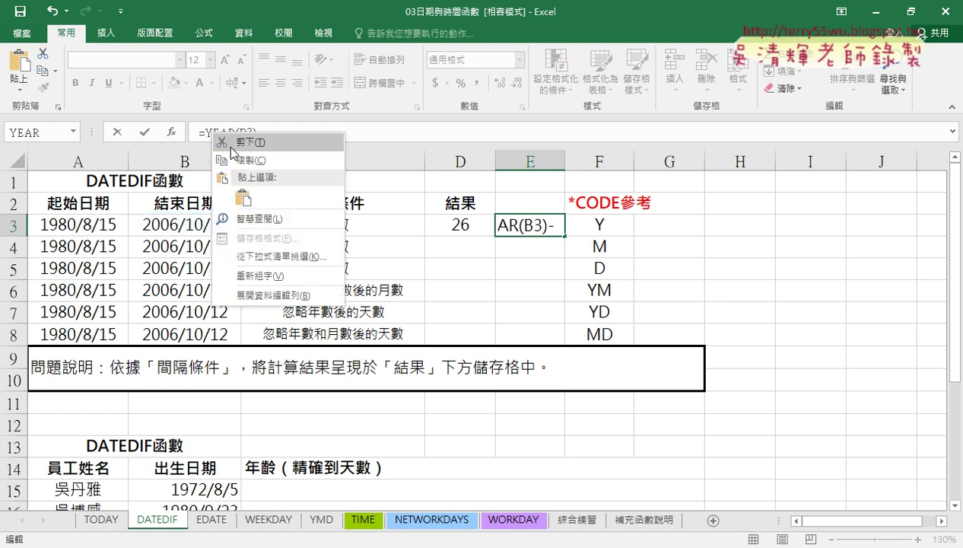
key("Escape")
left_click(289, 135)
right_click(289, 134)
left_click(299, 196)
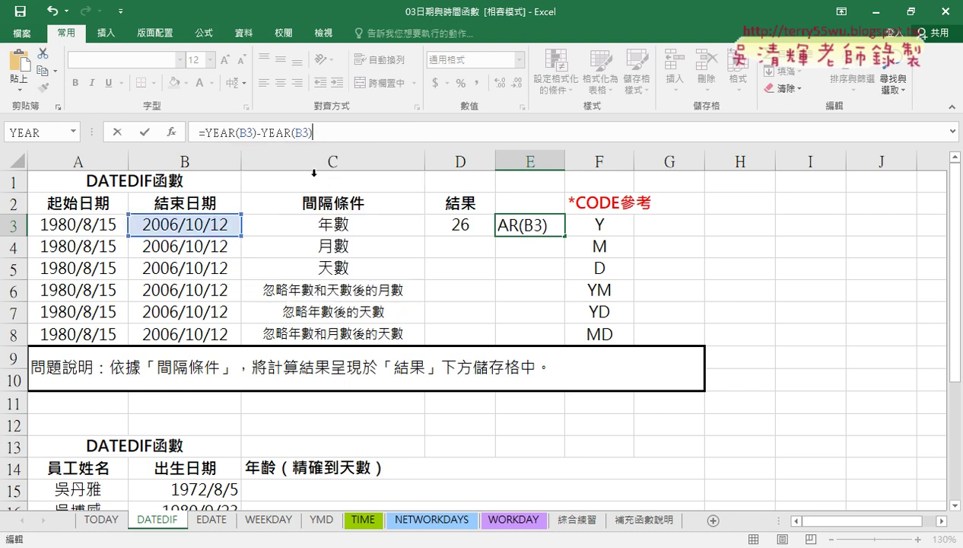
left_click_drag(298, 133, 305, 134)
left_click(90, 228)
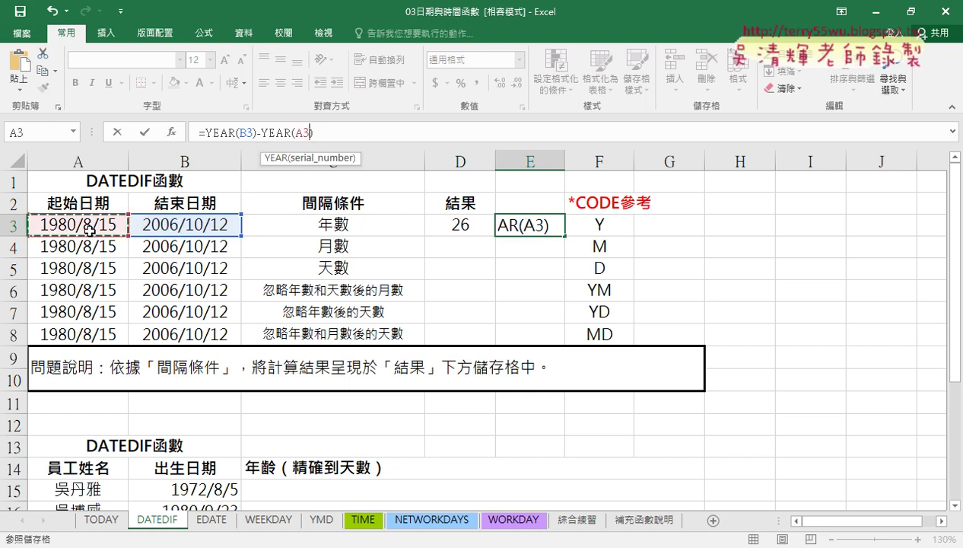
left_click(144, 134)
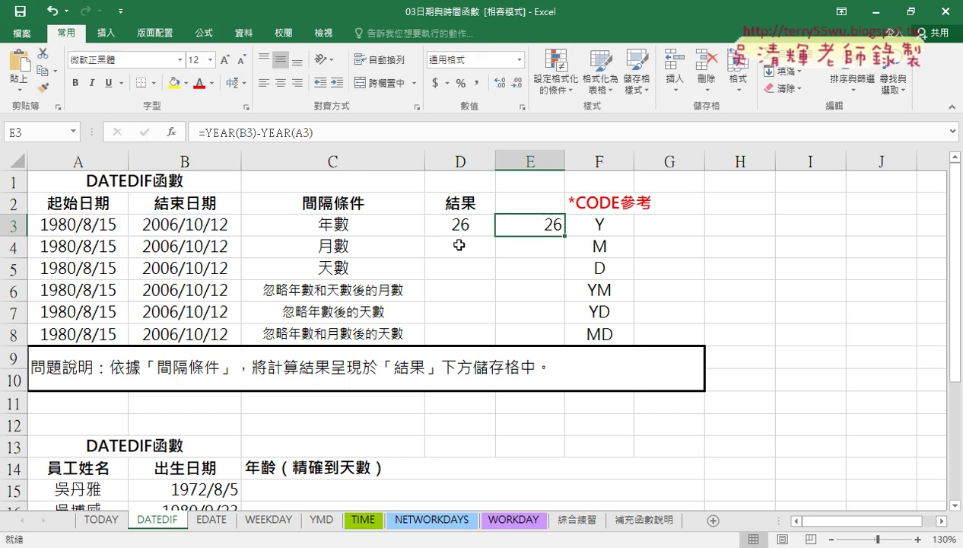
Change B3's end date month from 10 to 8, making it 2006/8/12
left_click(175, 227)
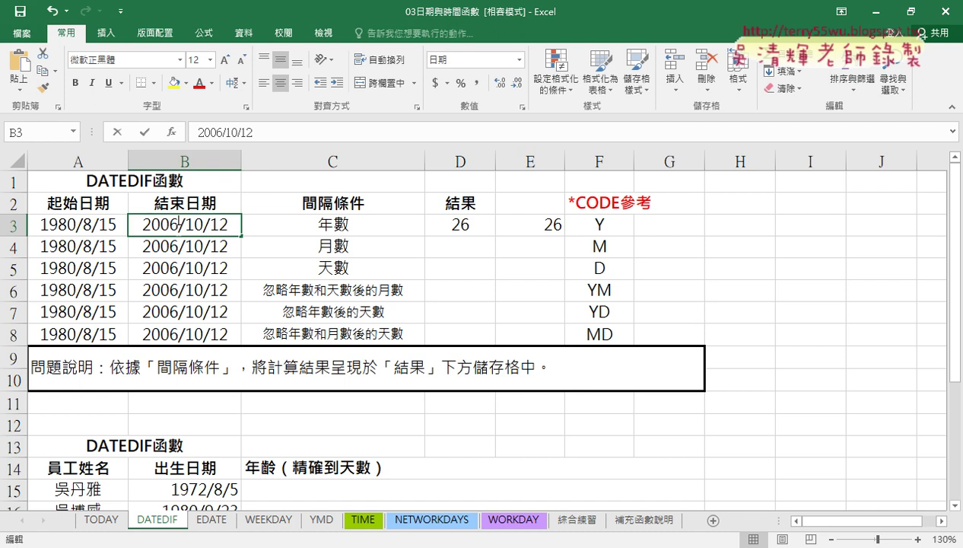
double_click(176, 225)
left_click_drag(186, 225, 203, 227)
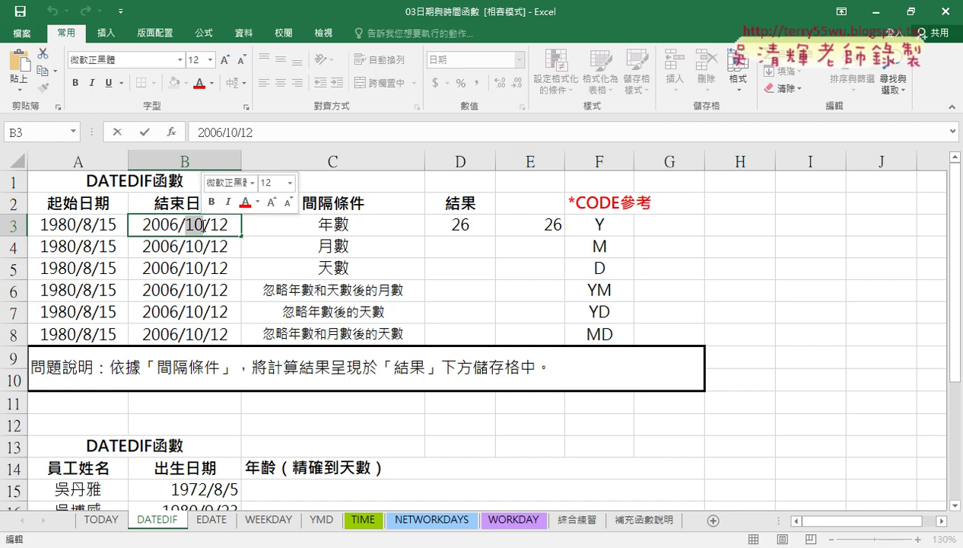
type("8")
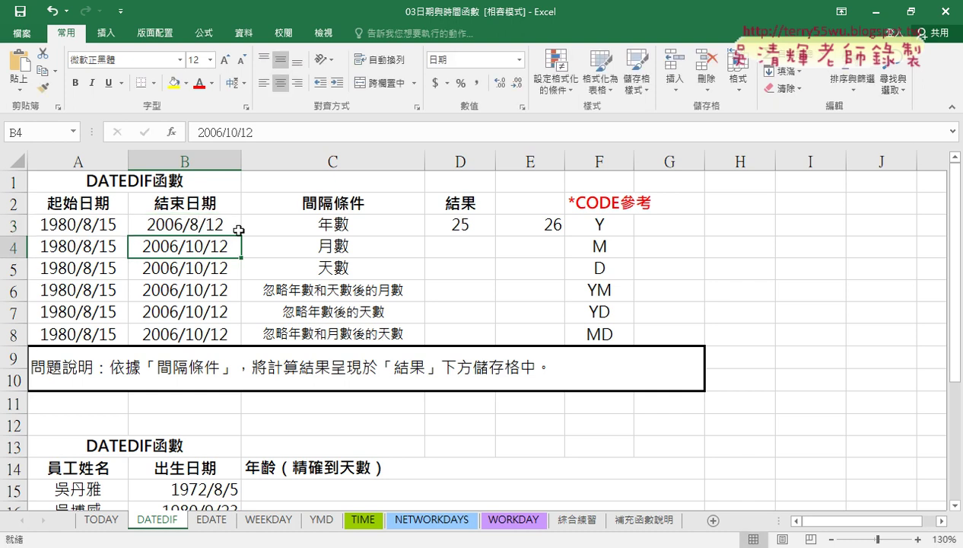
Compare D3's DATEDIF result of 25 with E3's YEAR difference of 26
left_click(460, 228)
left_click(543, 230)
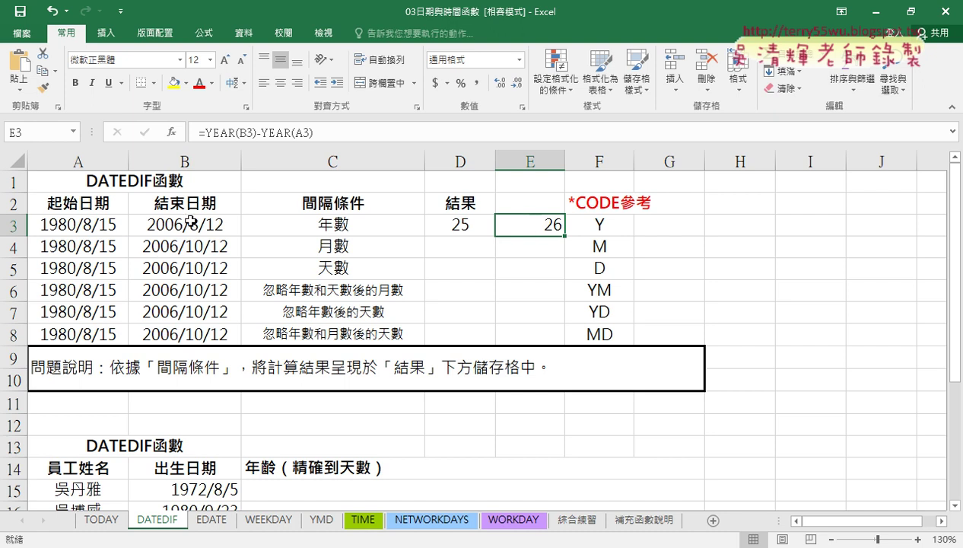
left_click(469, 228)
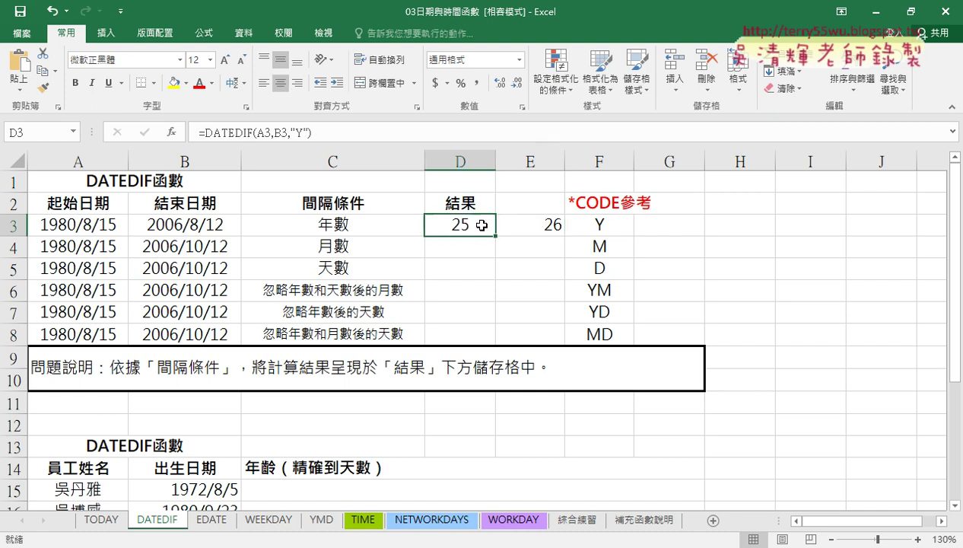
left_click(528, 225)
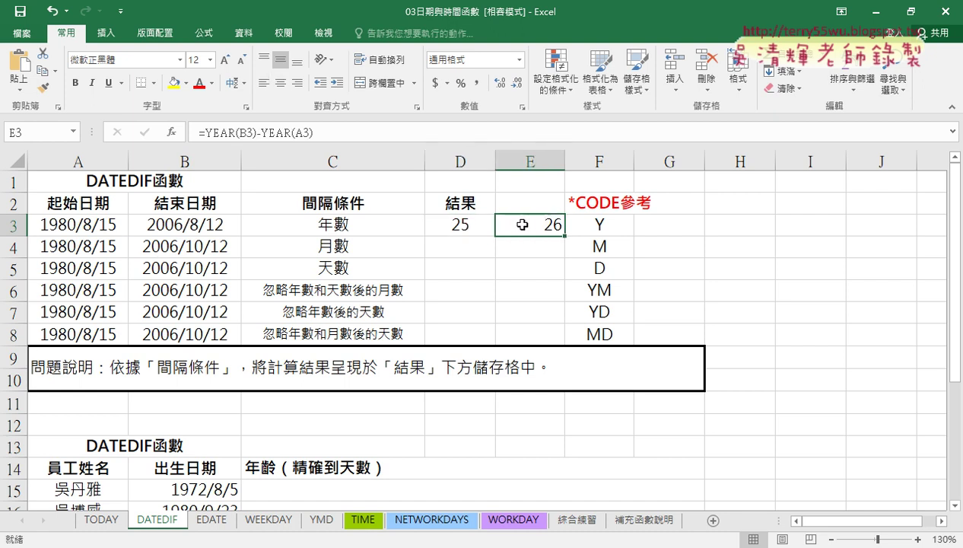
left_click(460, 225)
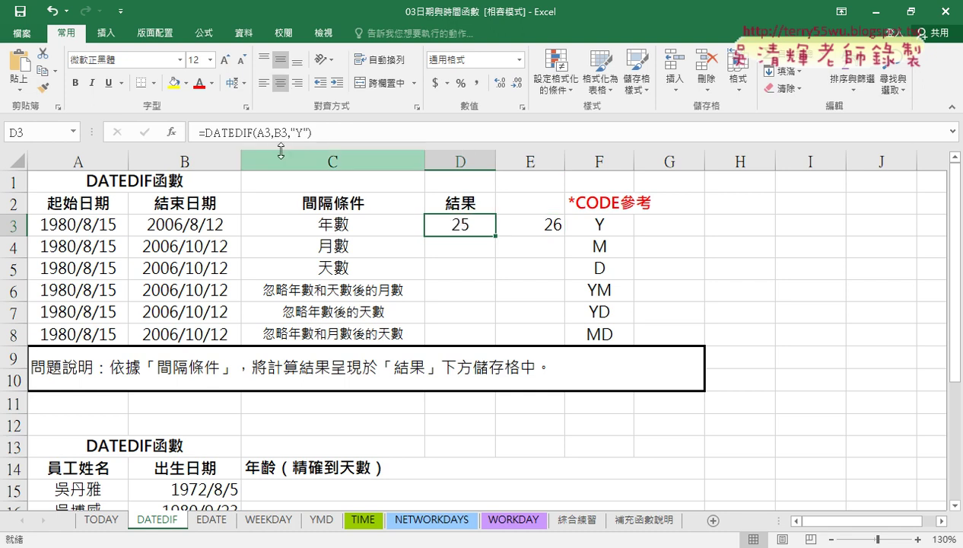
left_click(552, 225)
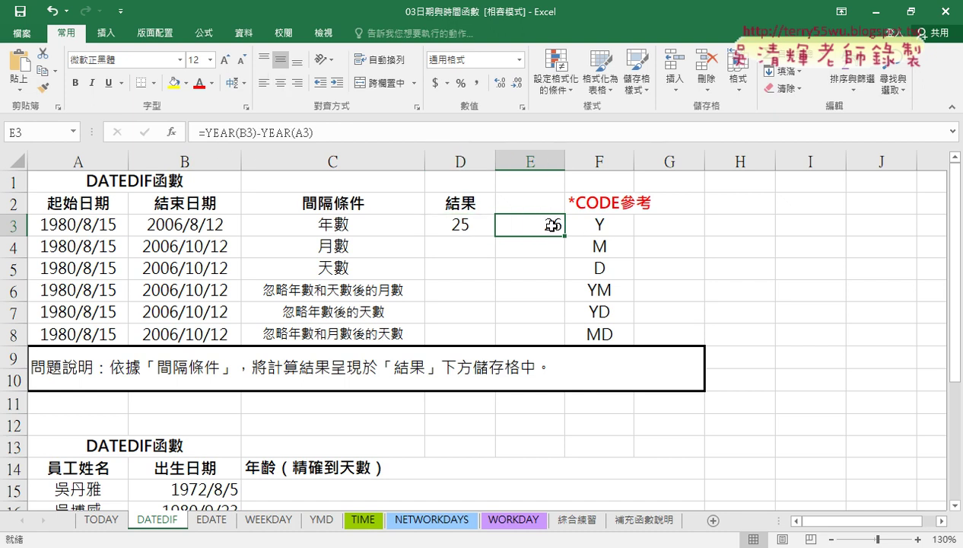
Fill D3's formula into D4 and change its unit to "M", giving 313 months
left_click(457, 227)
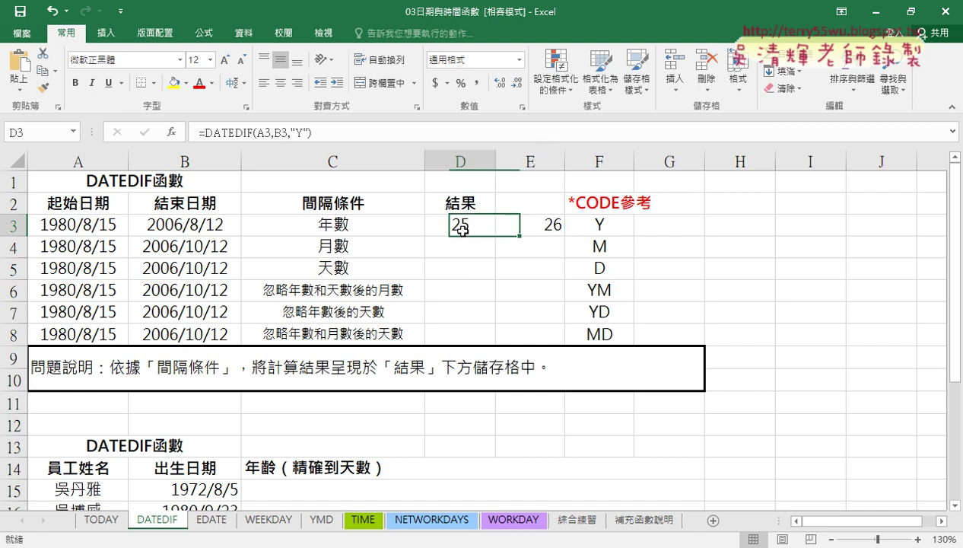
left_click_drag(496, 238, 496, 259)
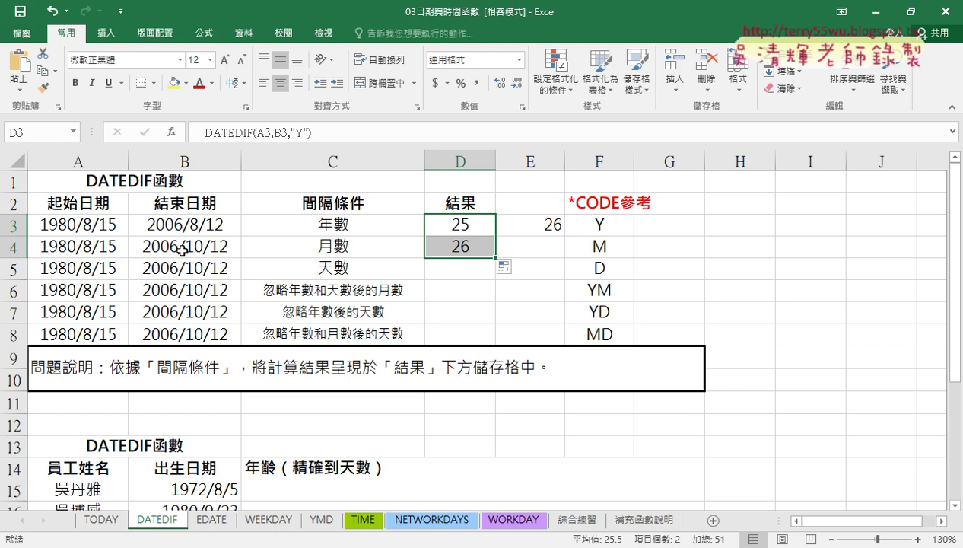
left_click(457, 244)
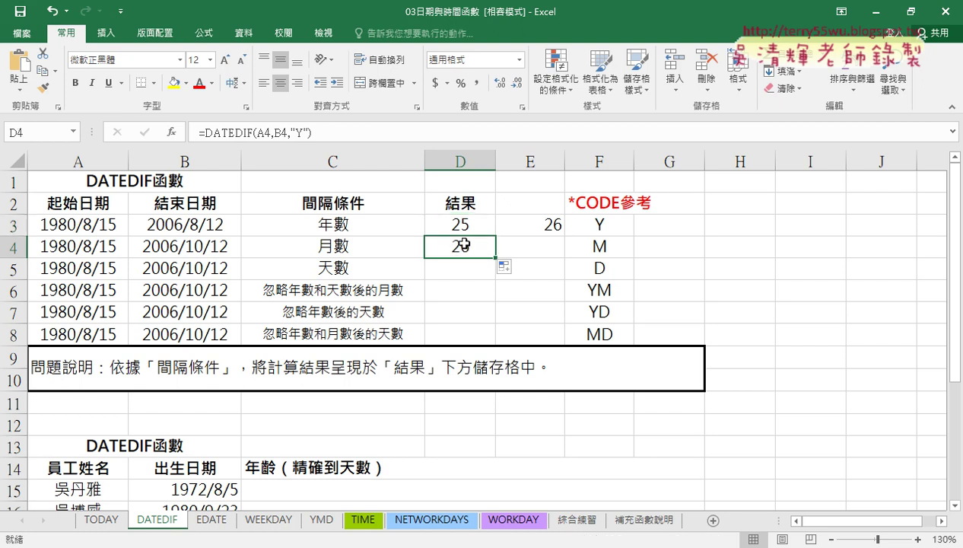
left_click(308, 137)
double_click(298, 134)
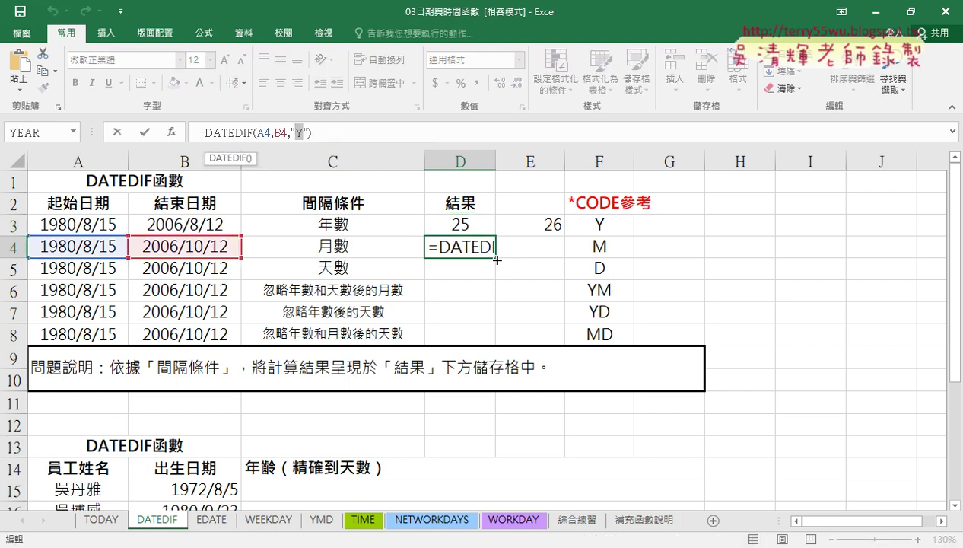
type("M")
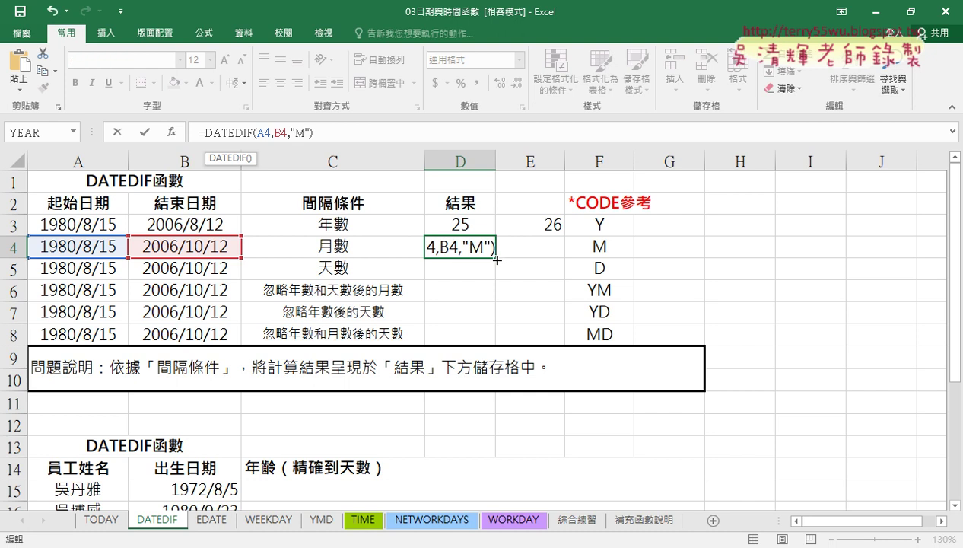
left_click(145, 133)
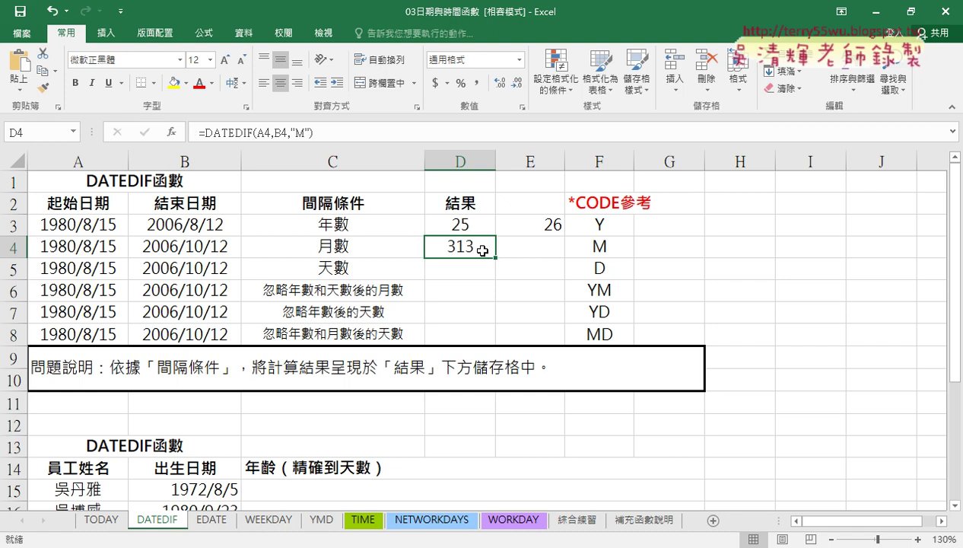
left_click(543, 251)
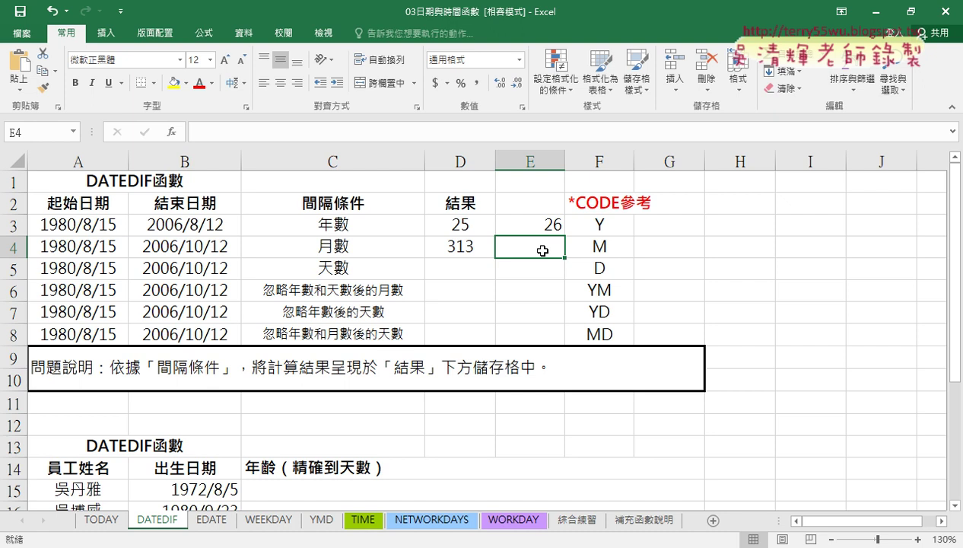
left_click(483, 247)
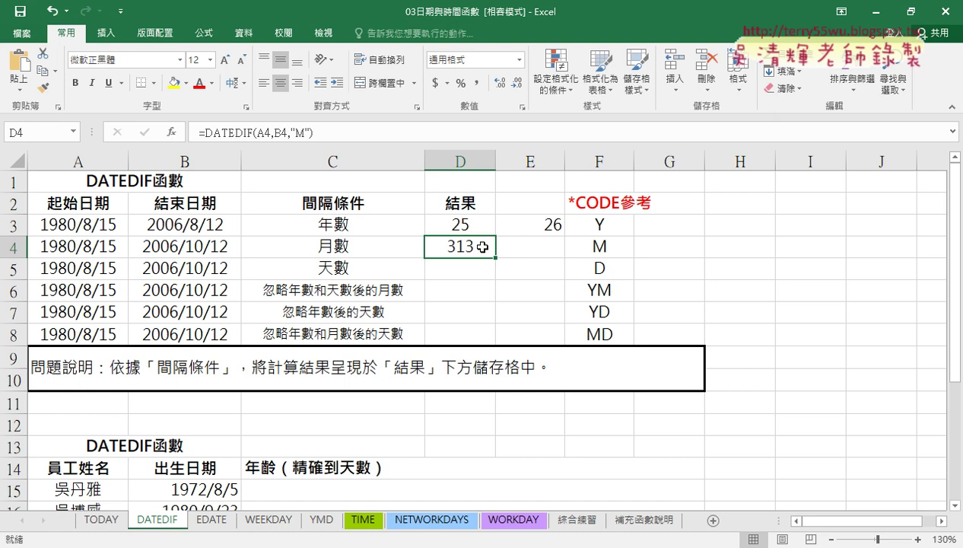
Fill D4's formula into D5 and change its unit to "D", giving 9554 days
left_click_drag(496, 258, 490, 274)
left_click(474, 270)
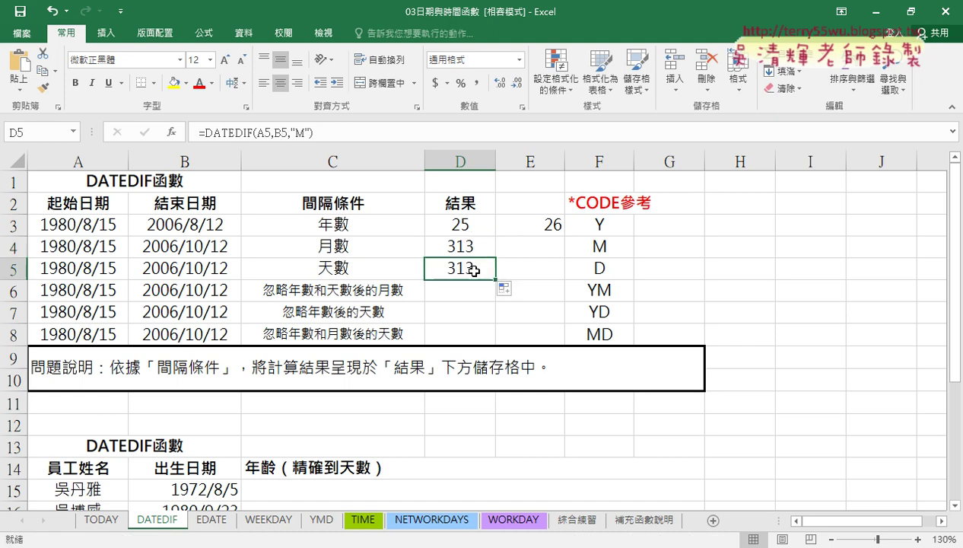
double_click(300, 132)
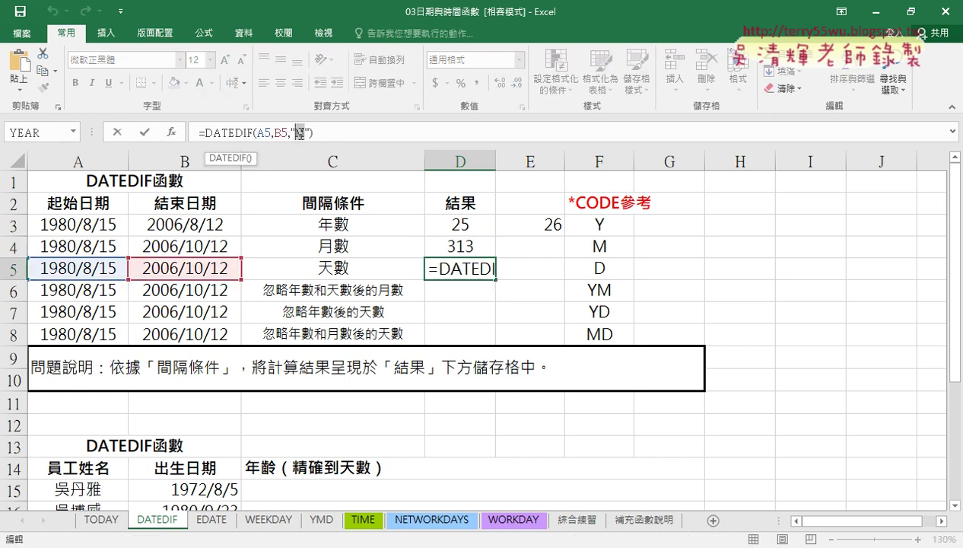
type("D")
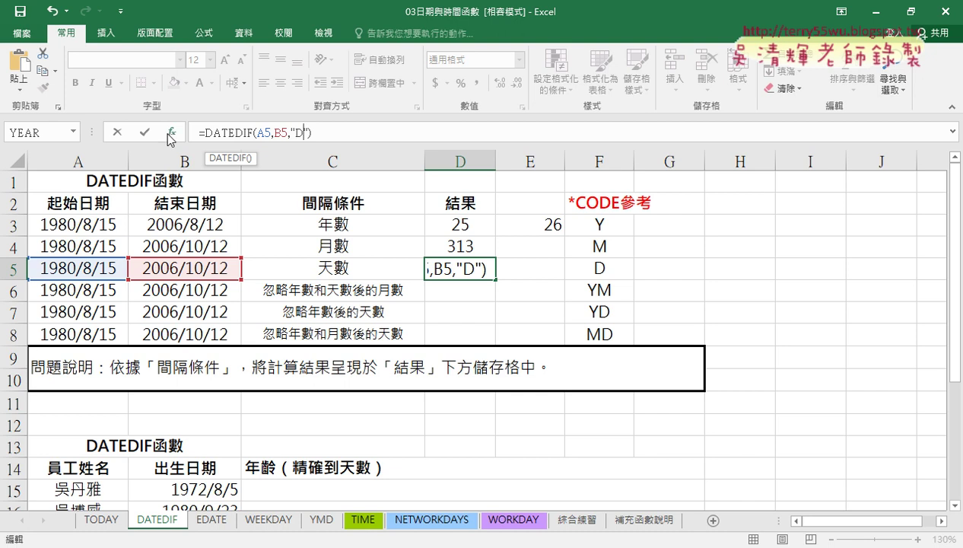
left_click(144, 132)
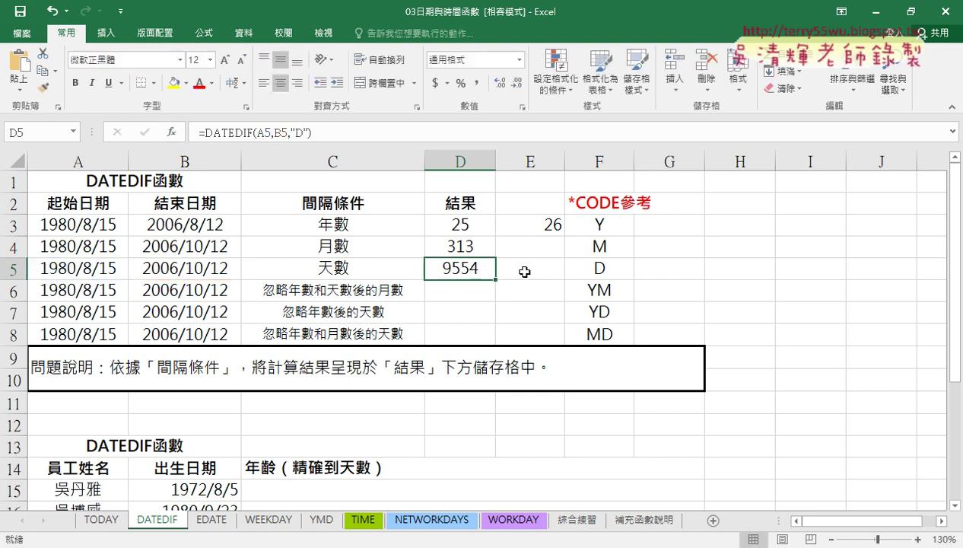
Enter =B5-A5 in E5 as a plain subtraction check
left_click(519, 269)
left_click(223, 128)
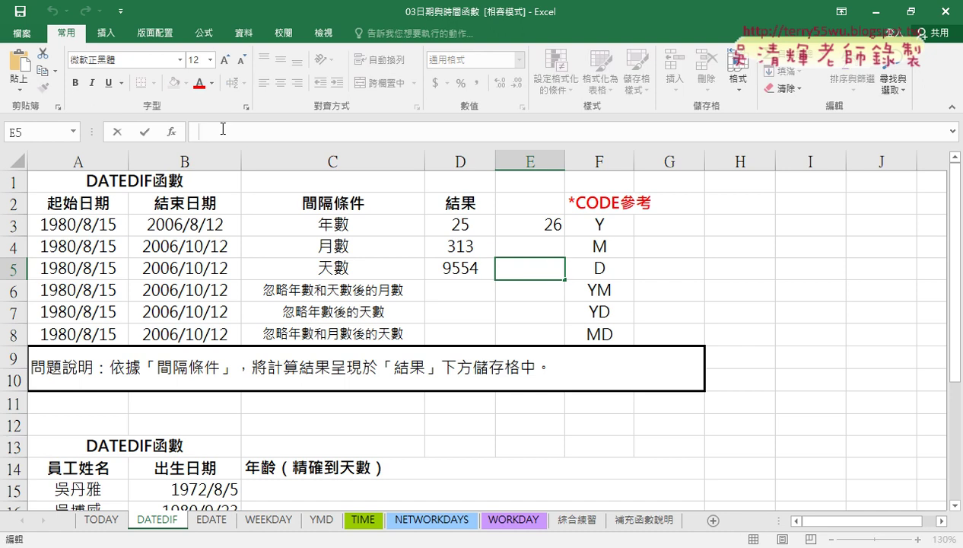
type("=")
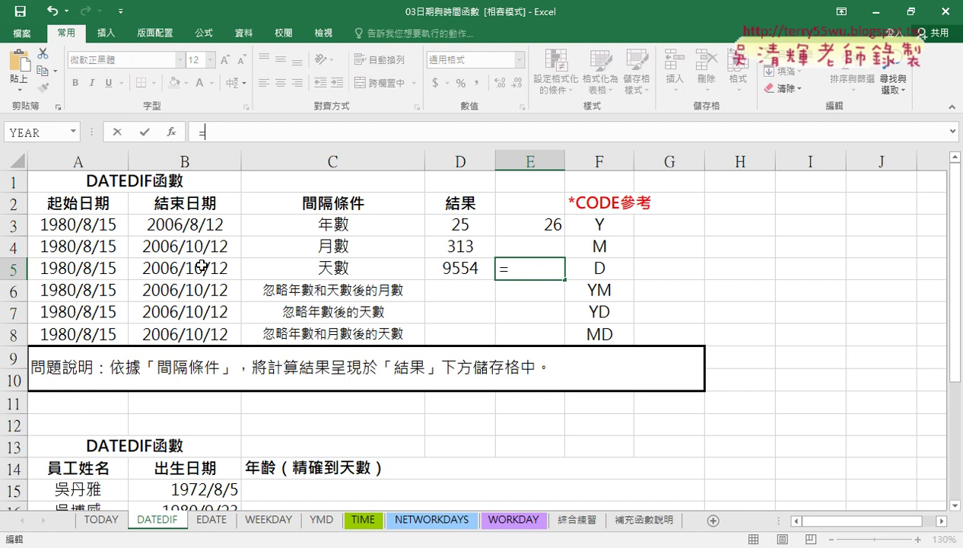
left_click(201, 268)
type("-")
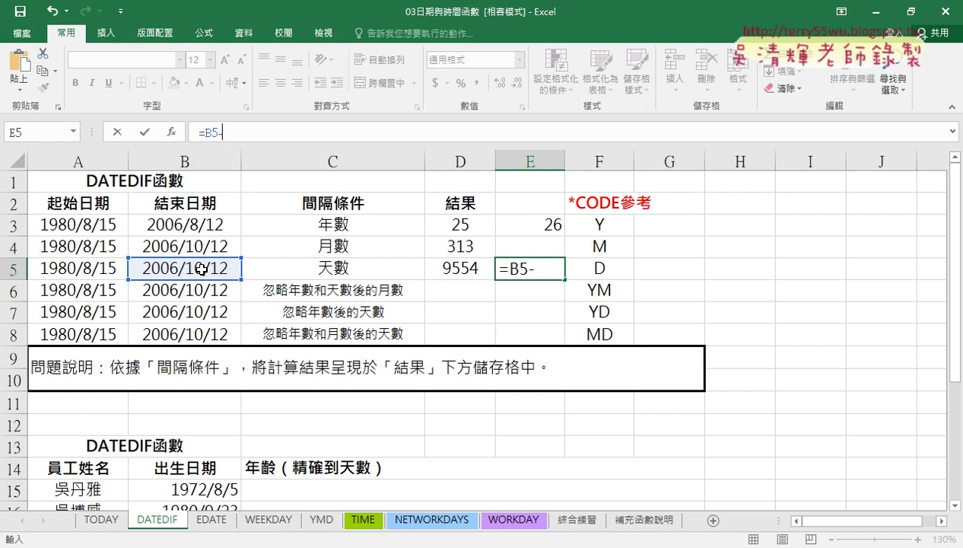
left_click(91, 272)
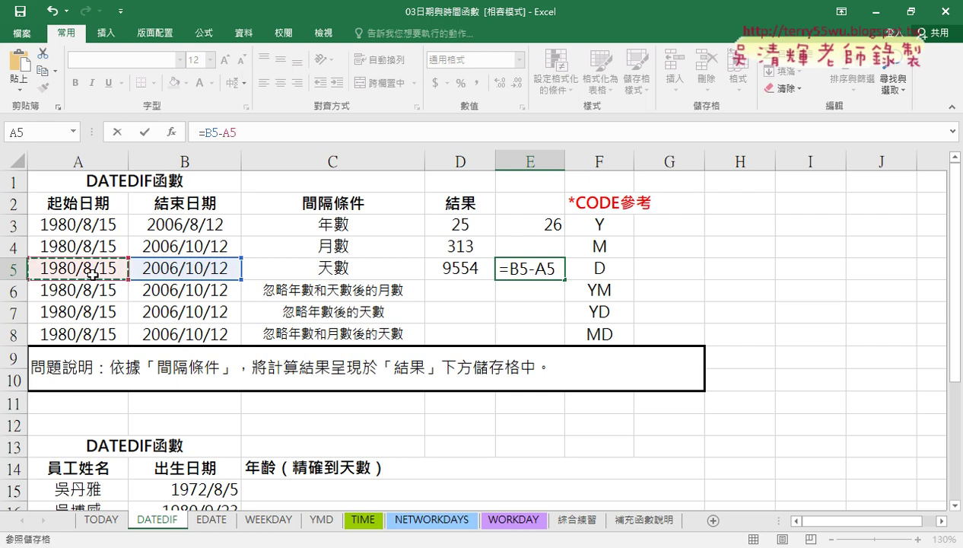
left_click(144, 132)
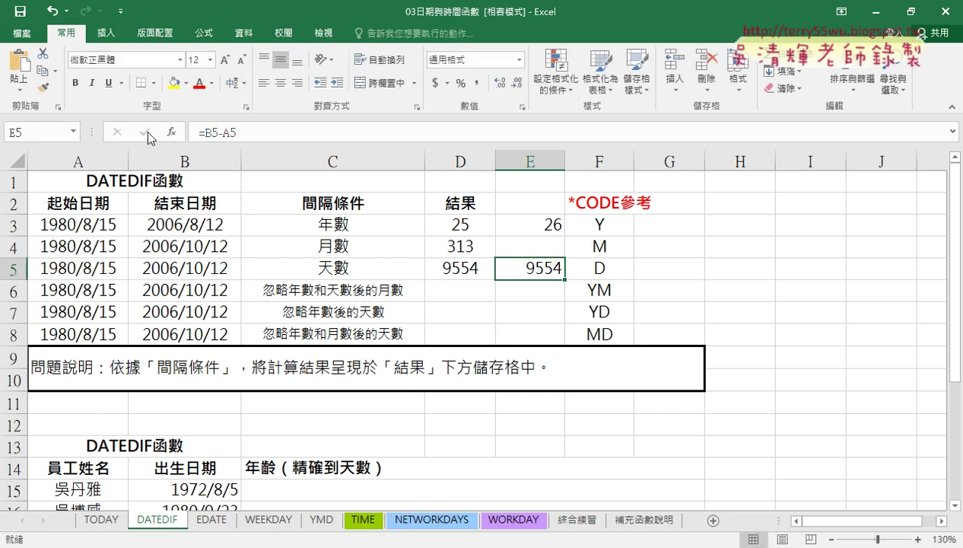
Compare D5's DATEDIF days with E5's subtraction, both 9554, then move to D6
left_click(487, 270)
left_click(502, 270)
left_click(475, 270)
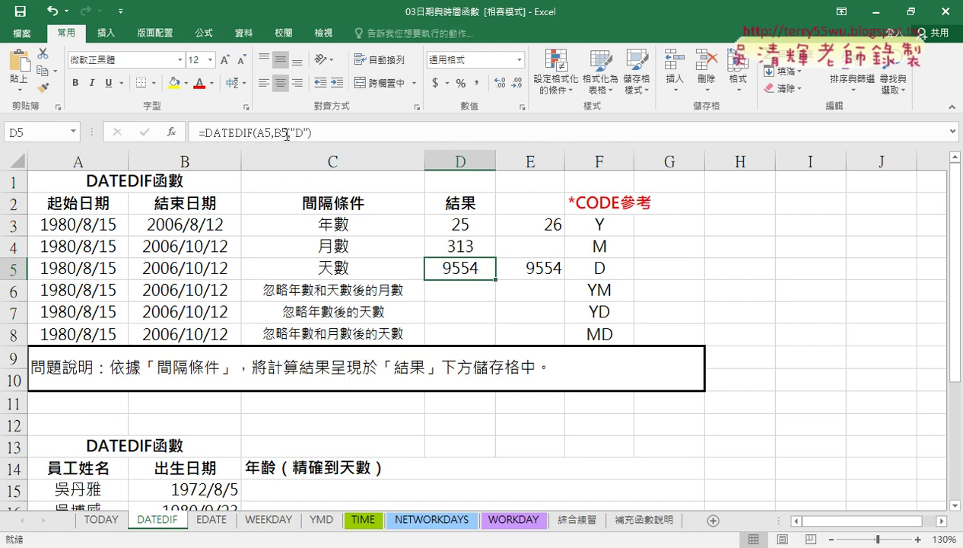
left_click(540, 268)
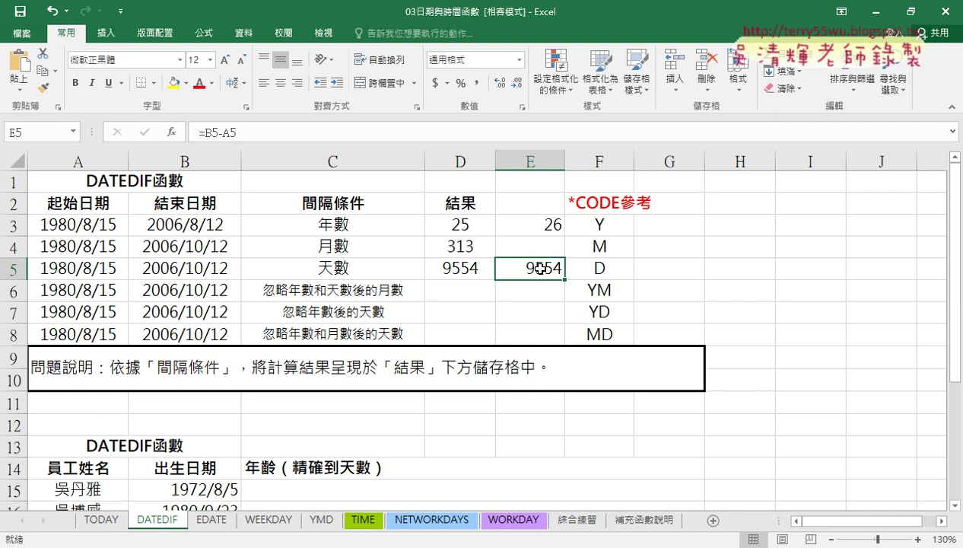
left_click(472, 245)
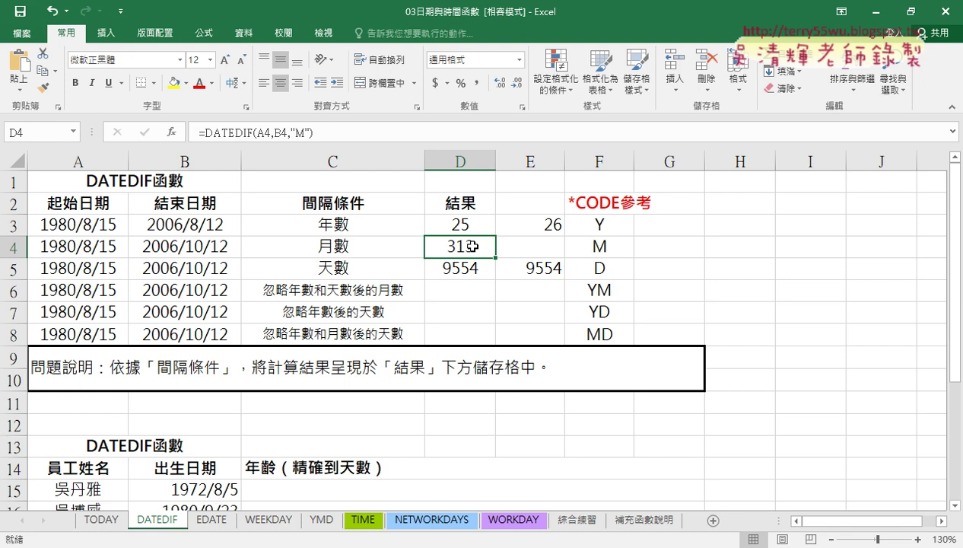
key("Down")
key("Down")
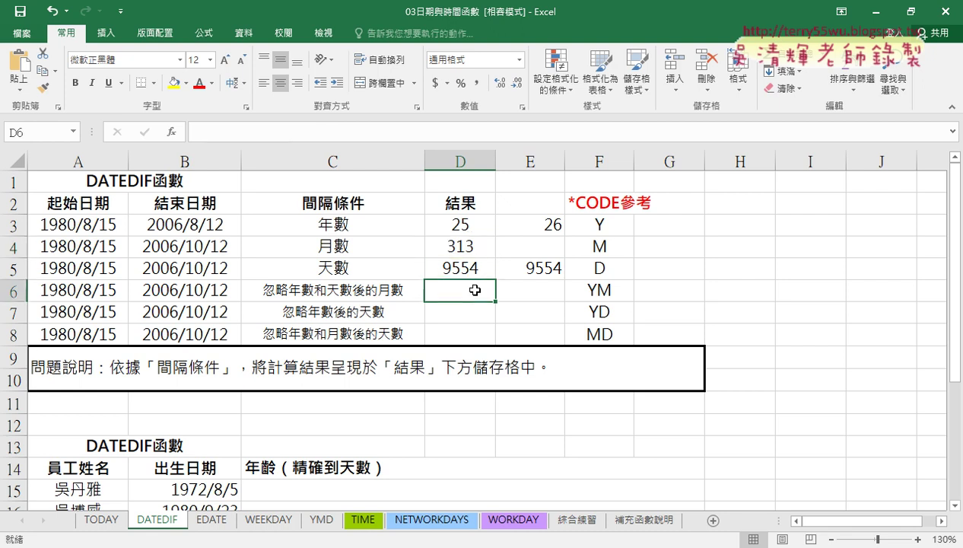
Fill D5's formula into D6 and change its unit to "YM", giving 1 month
left_click(452, 222)
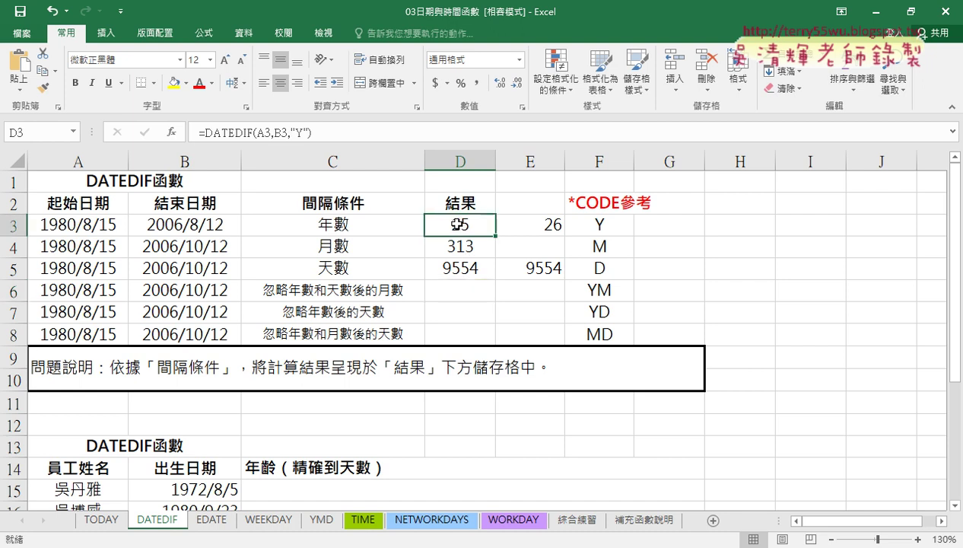
left_click(468, 268)
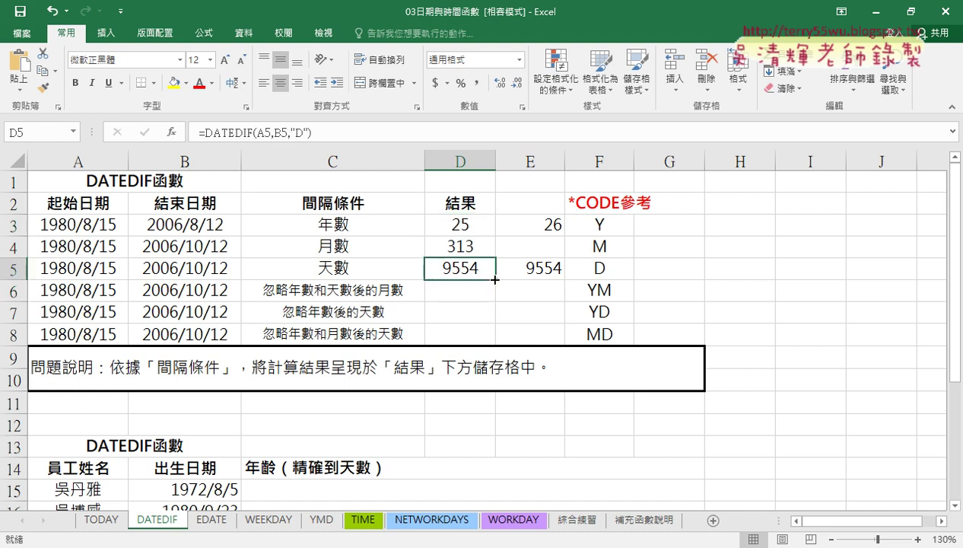
left_click_drag(494, 301, 493, 300)
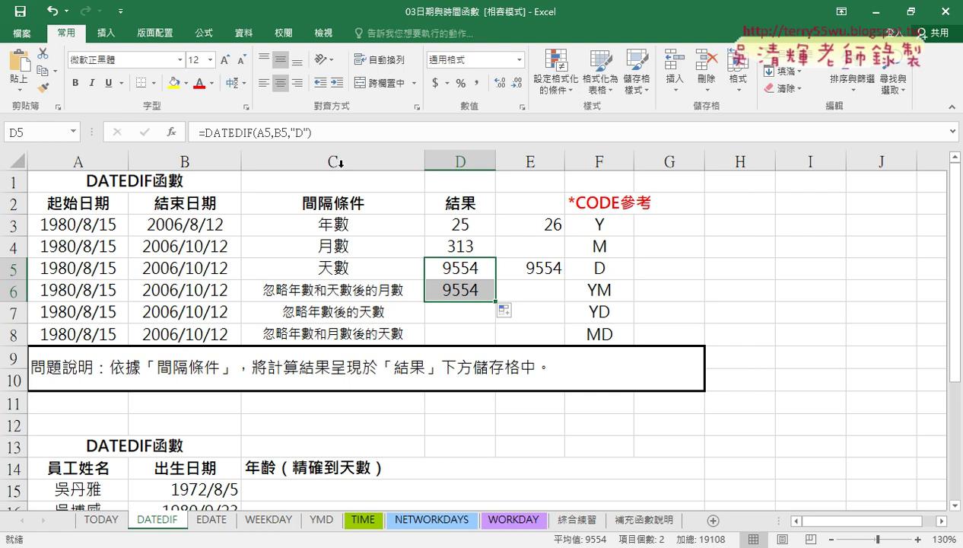
left_click(453, 289)
double_click(300, 132)
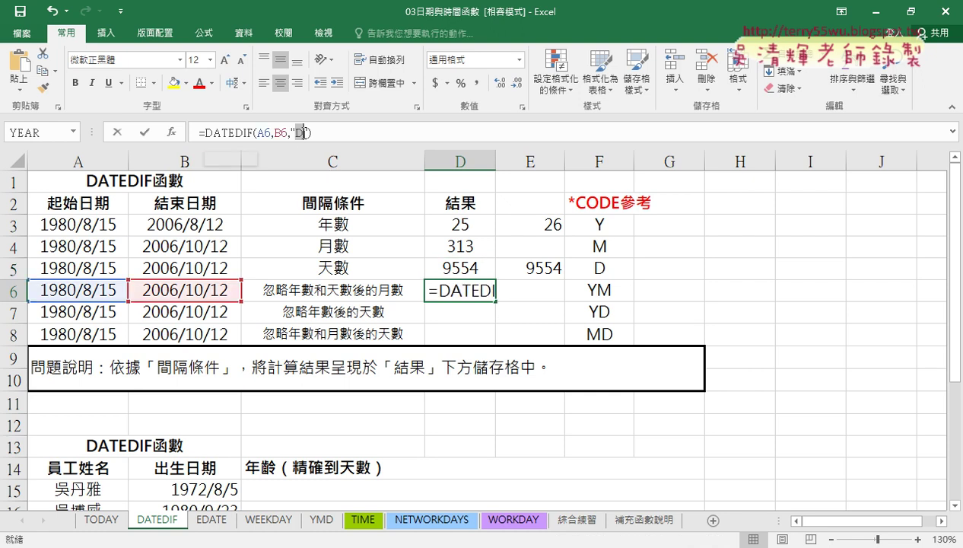
type("YM")
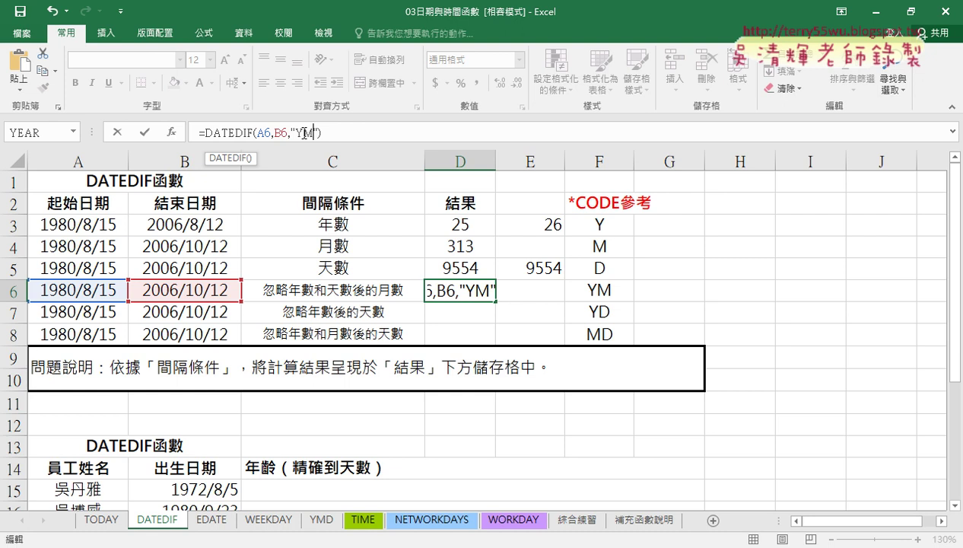
key("Return")
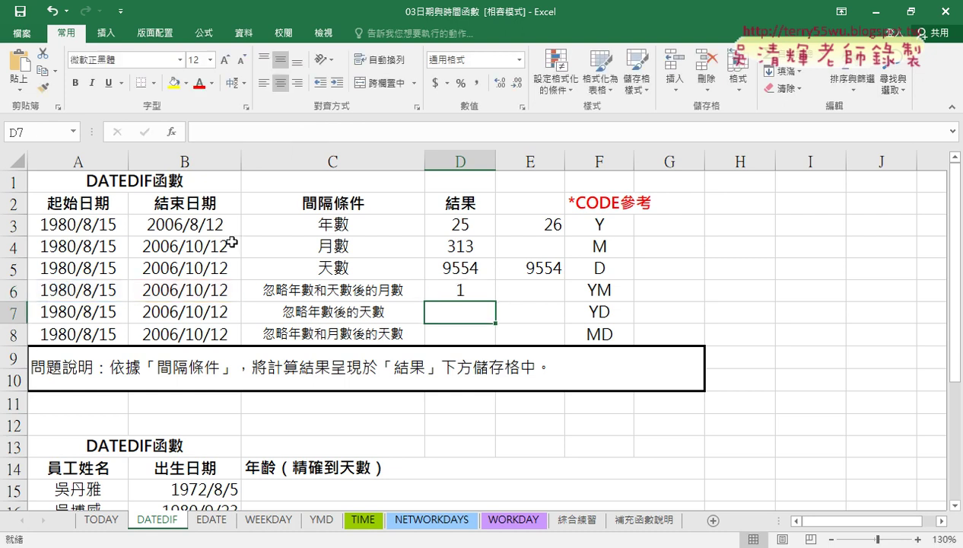
Change B3's end date month from 8 back to 10, making it 2006/10/12
left_click(187, 228)
double_click(197, 224)
double_click(196, 224)
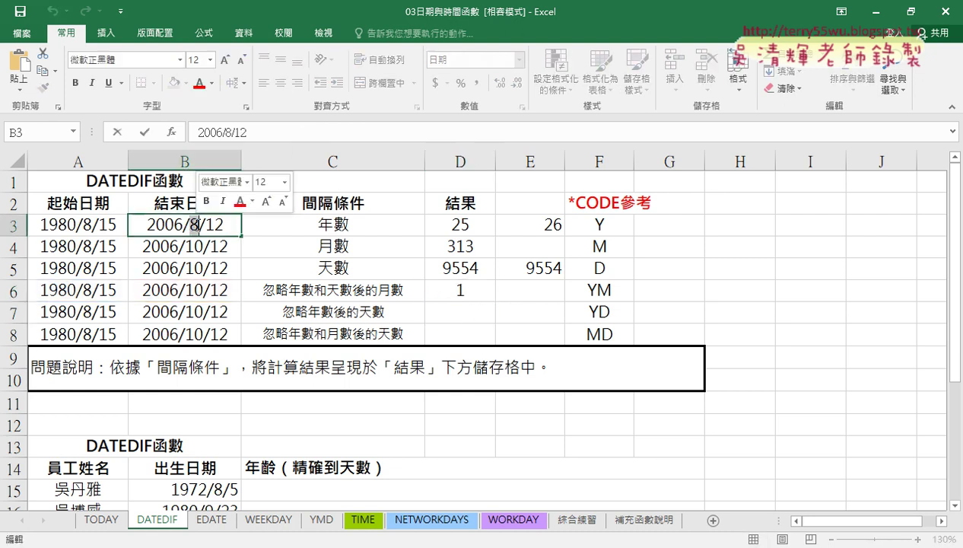
type("10")
left_click(255, 276)
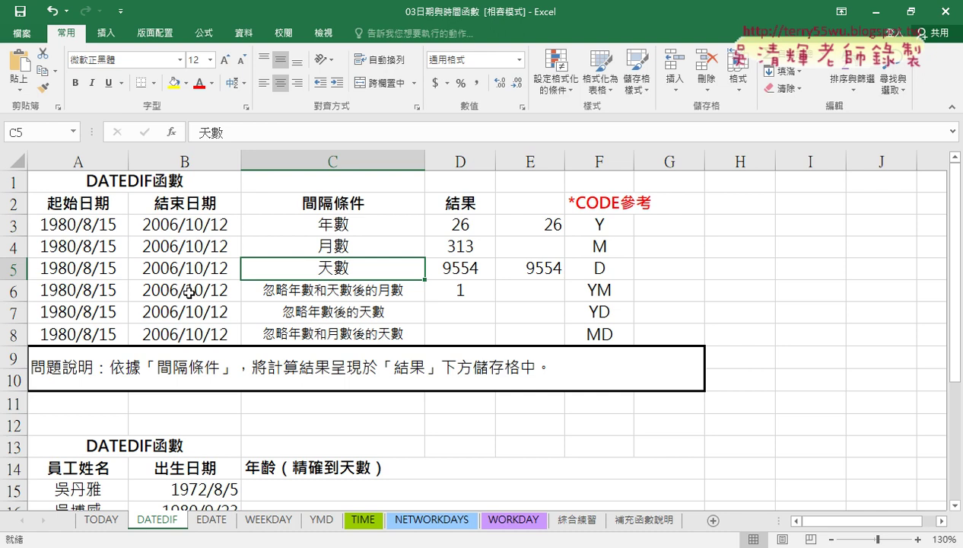
Check the dates in A6 and B6 against D6's YM formula
left_click(182, 291)
left_click(105, 291)
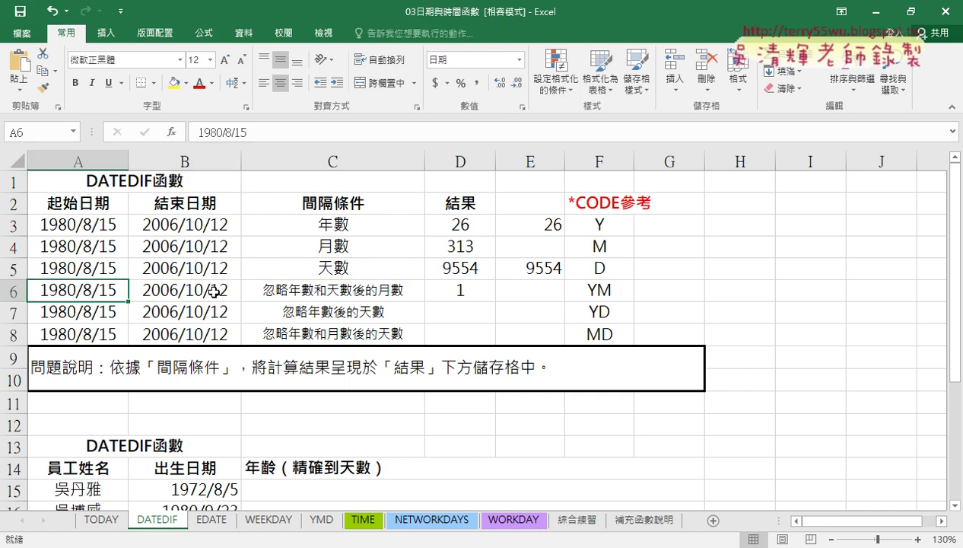
left_click(471, 294)
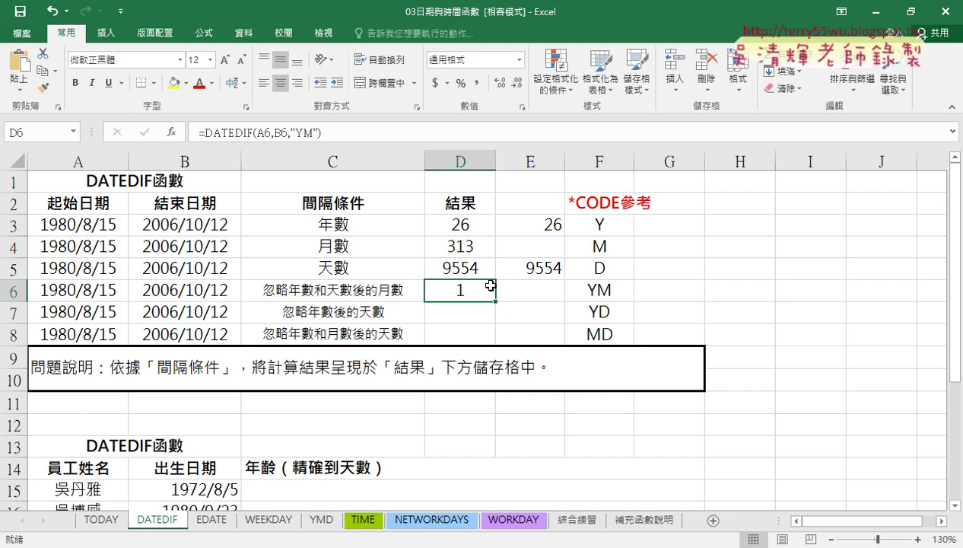
Fill D6's formula down to D7:D8 and change D7's unit to "YD", giving 58
left_click(457, 224)
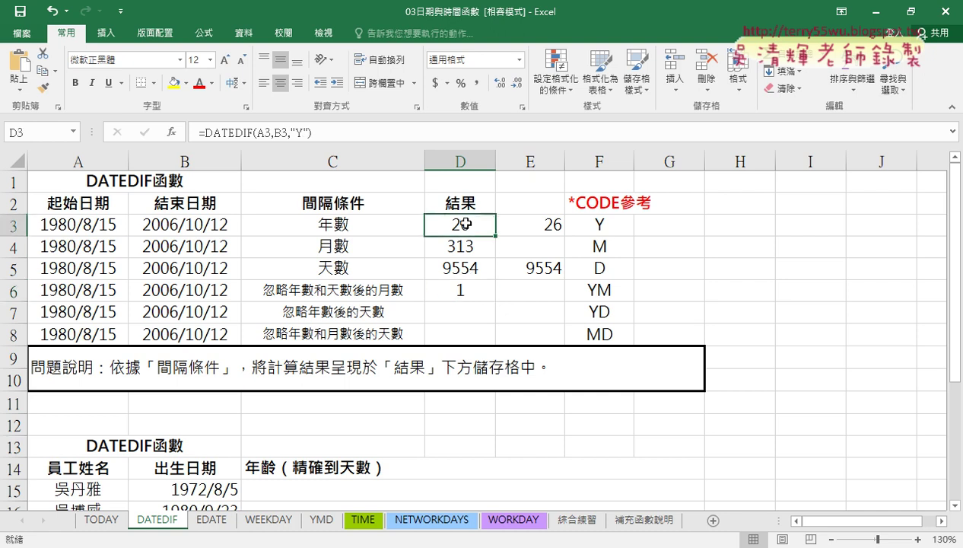
left_click(462, 290)
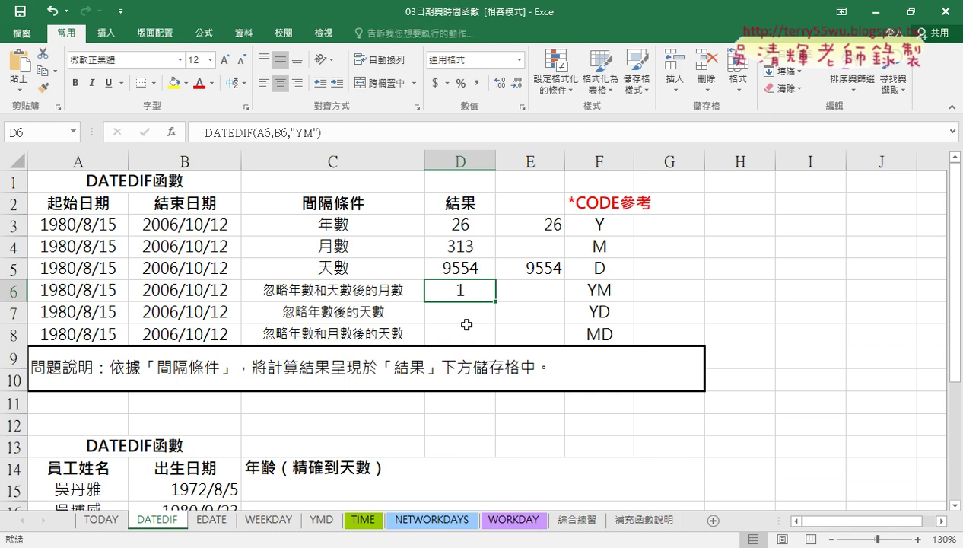
left_click_drag(495, 304, 464, 334)
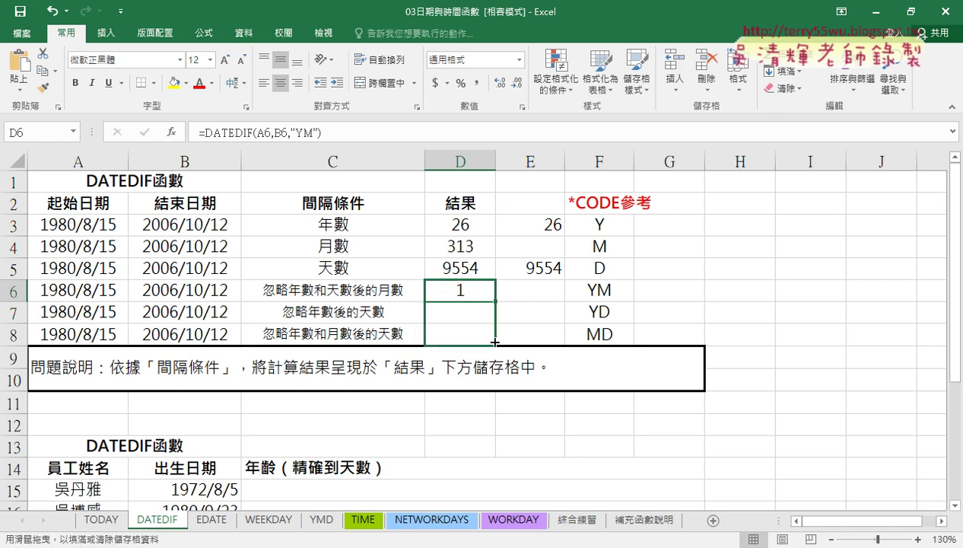
left_click(465, 315)
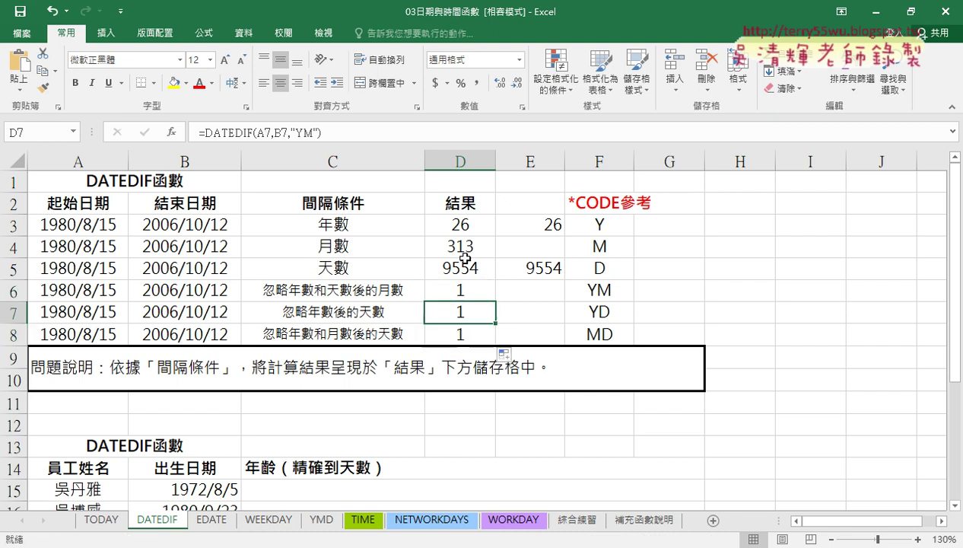
left_click(308, 131)
left_click_drag(304, 131, 311, 130)
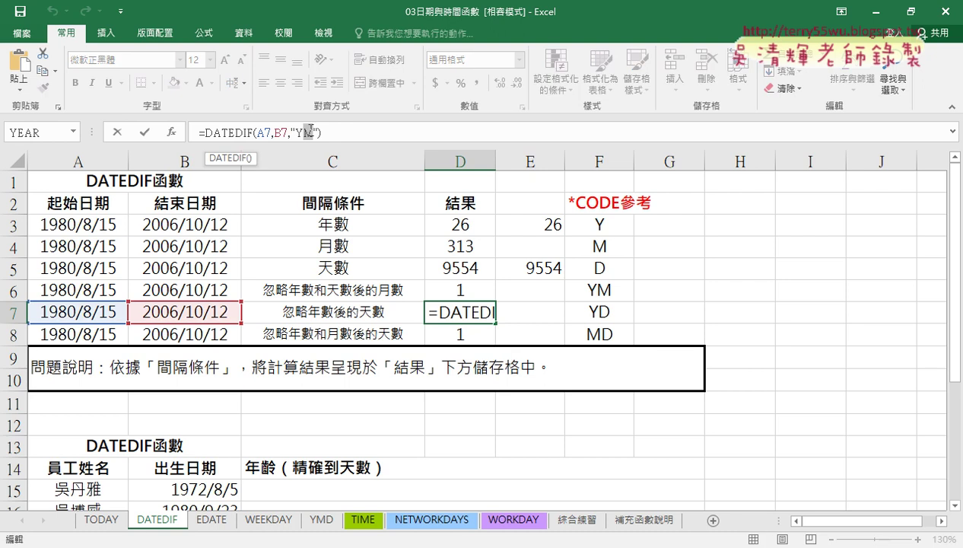
type("D")
key("Return")
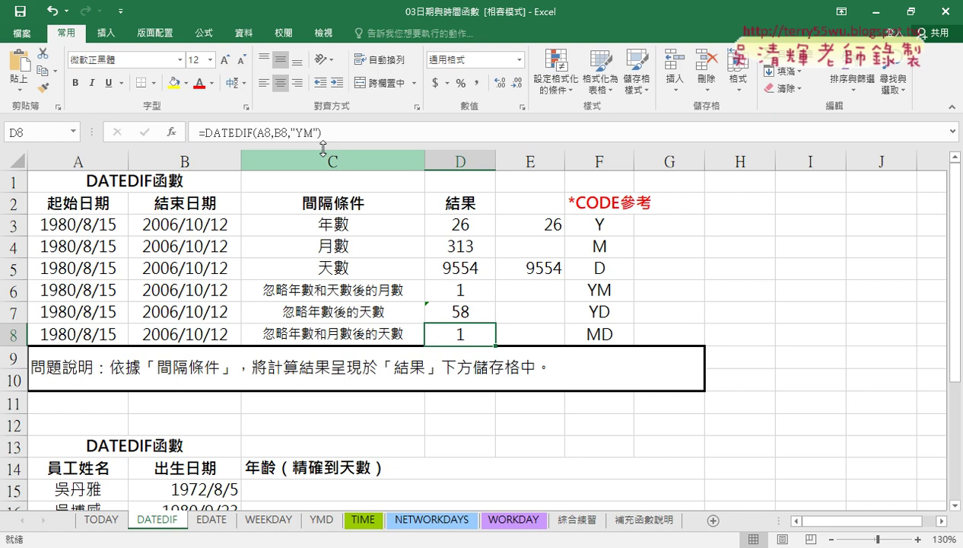
Change D8's unit code to "MD", giving 27
left_click(302, 131)
key("BackSpace")
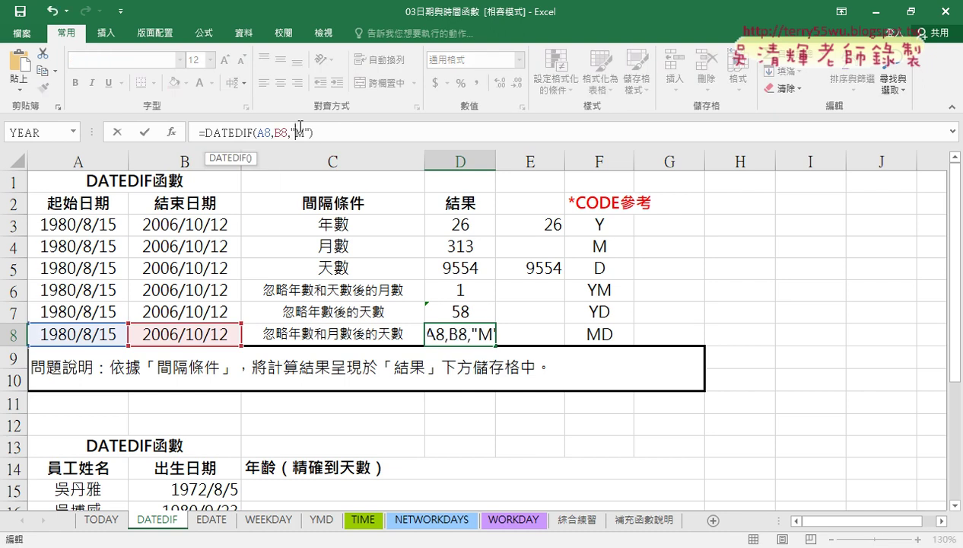
type("D")
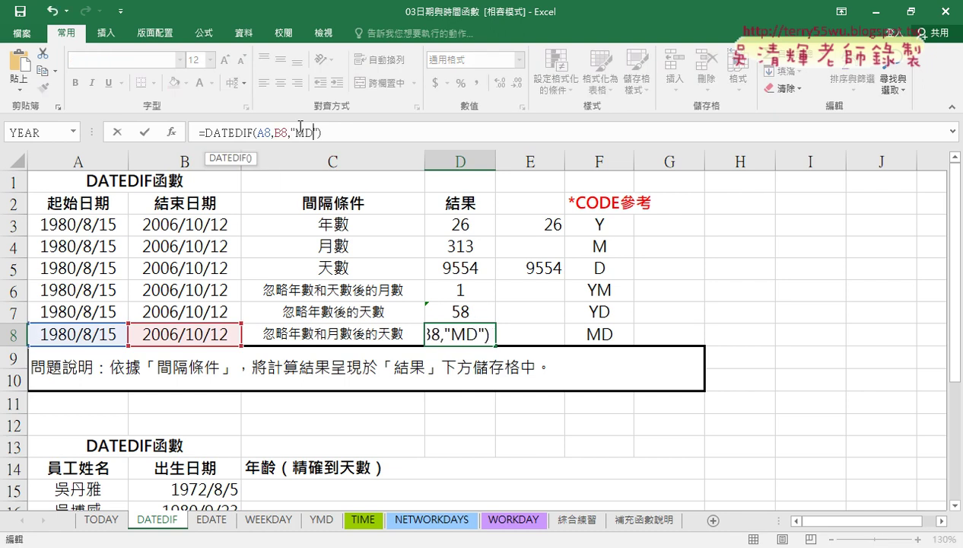
key("Return")
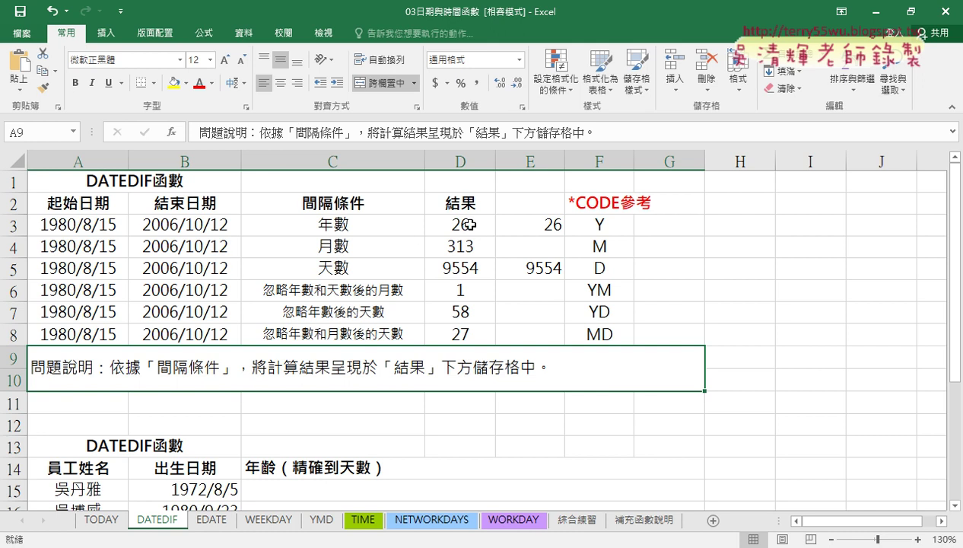
left_click(465, 228)
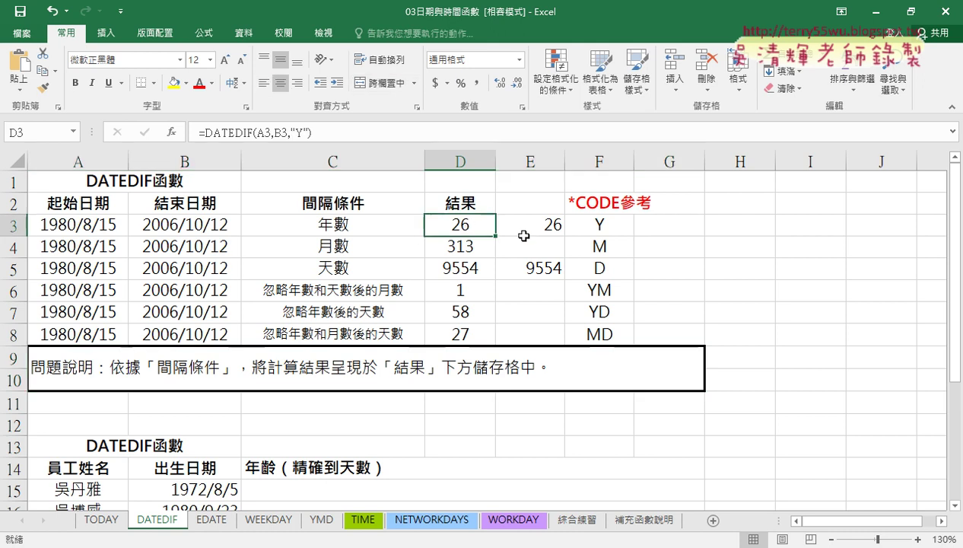
left_click(470, 289)
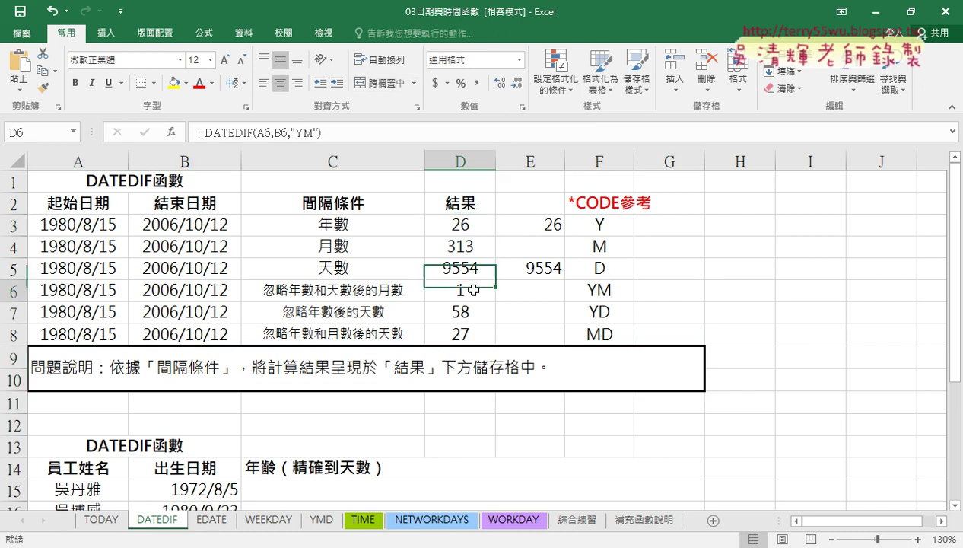
left_click(477, 333)
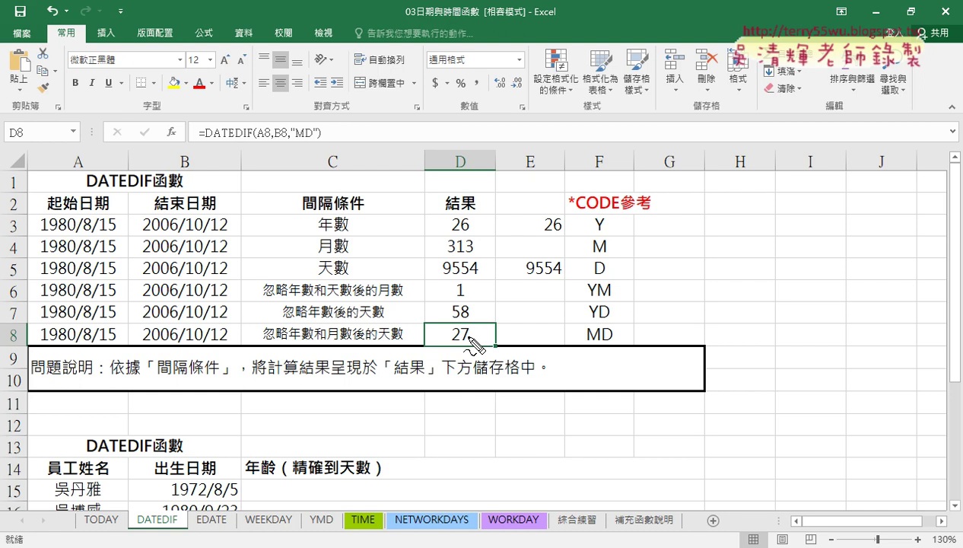
left_click_drag(605, 233, 609, 216)
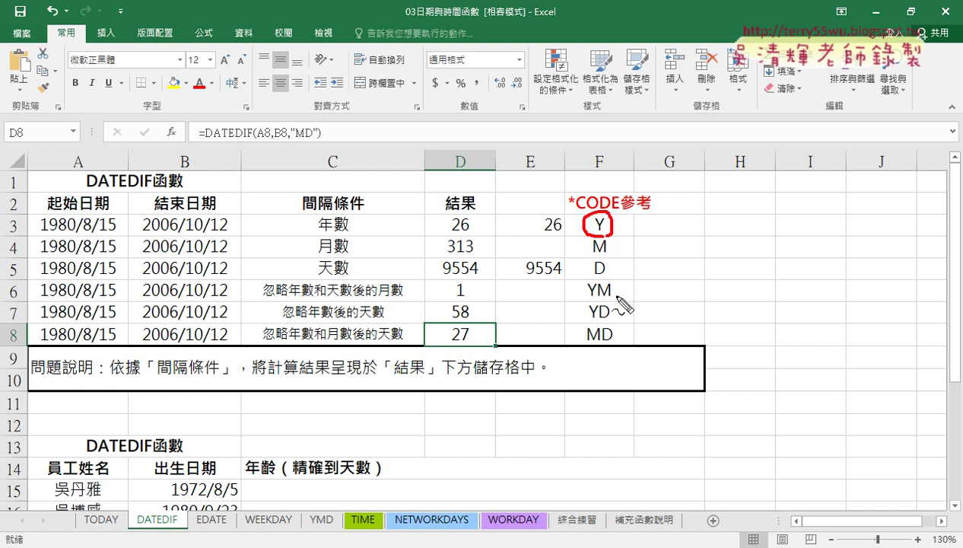
left_click_drag(615, 288, 612, 285)
mouse_move(601, 348)
left_mouse_down()
mouse_move(590, 330)
mouse_move(602, 348)
left_mouse_up()
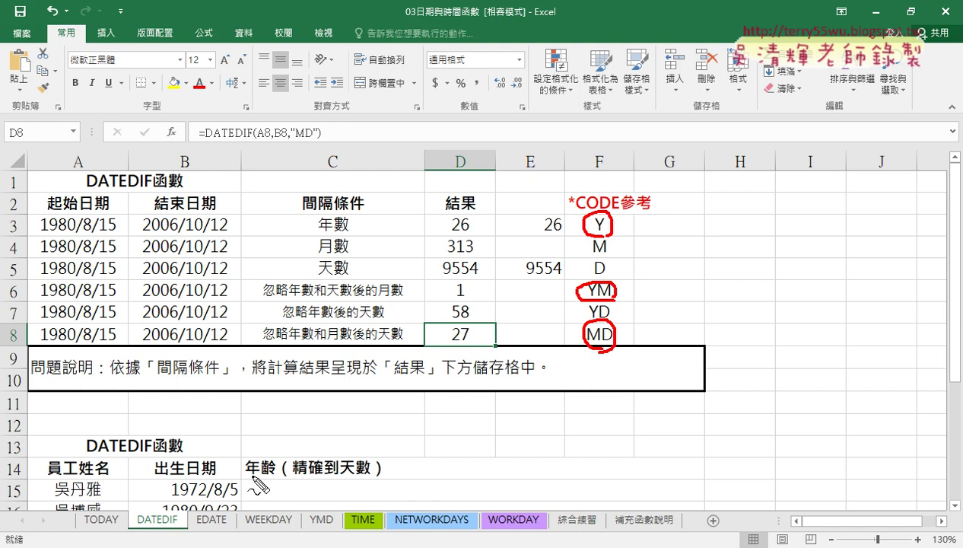
left_click_drag(251, 474, 277, 473)
left_click_drag(349, 474, 373, 474)
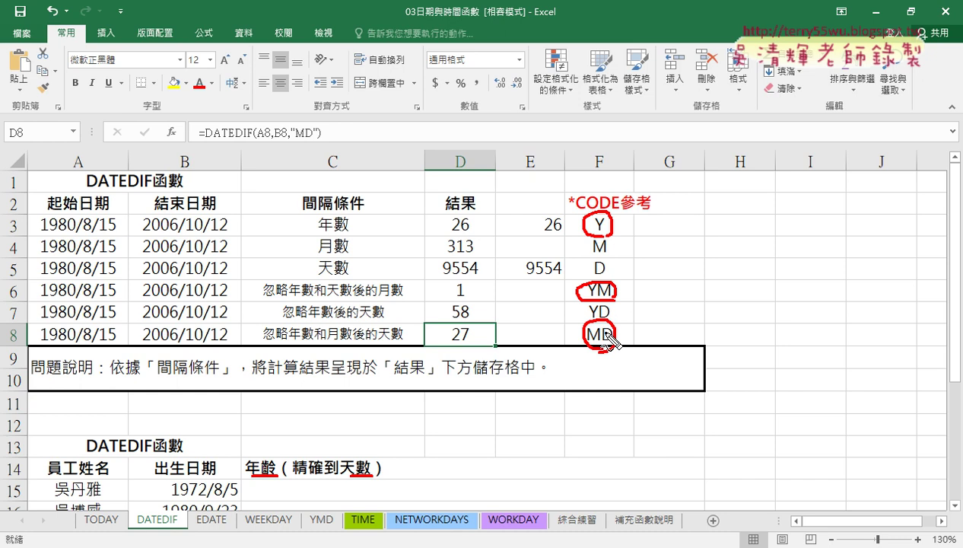
key("Escape")
Scroll to the employee-age exercise and review the Y, YM and MD codes in F3, F6, F8
left_click(677, 328)
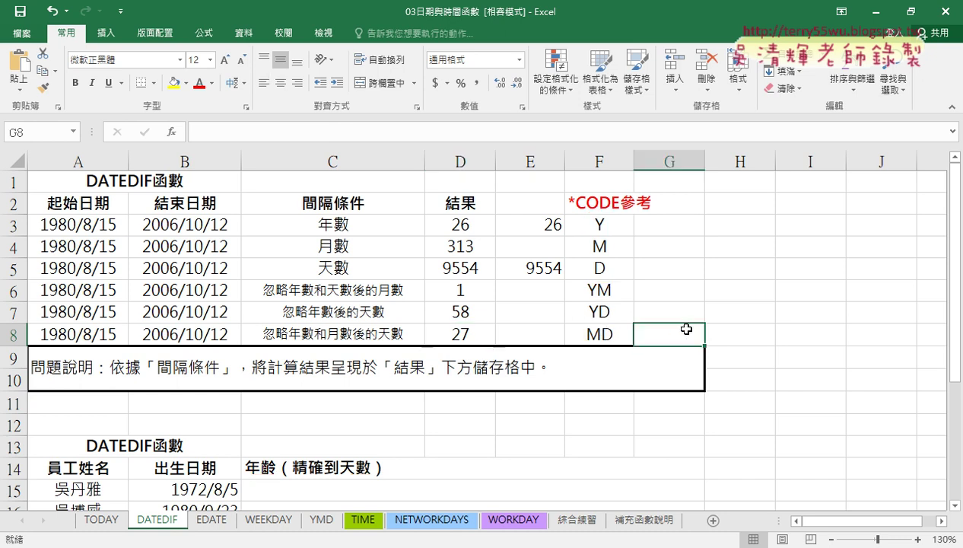
scroll(678, 327, "down", 1)
scroll(606, 328, "down", 1)
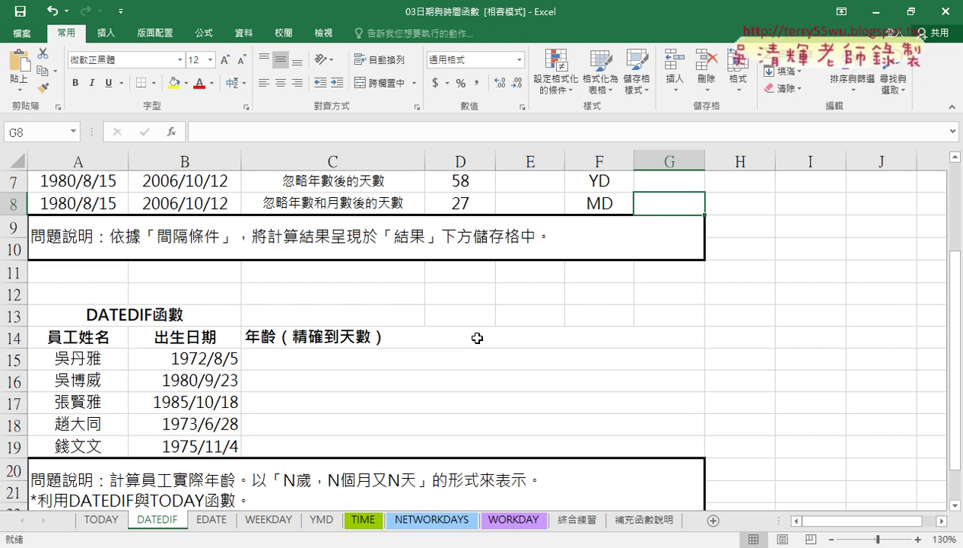
left_click(318, 364)
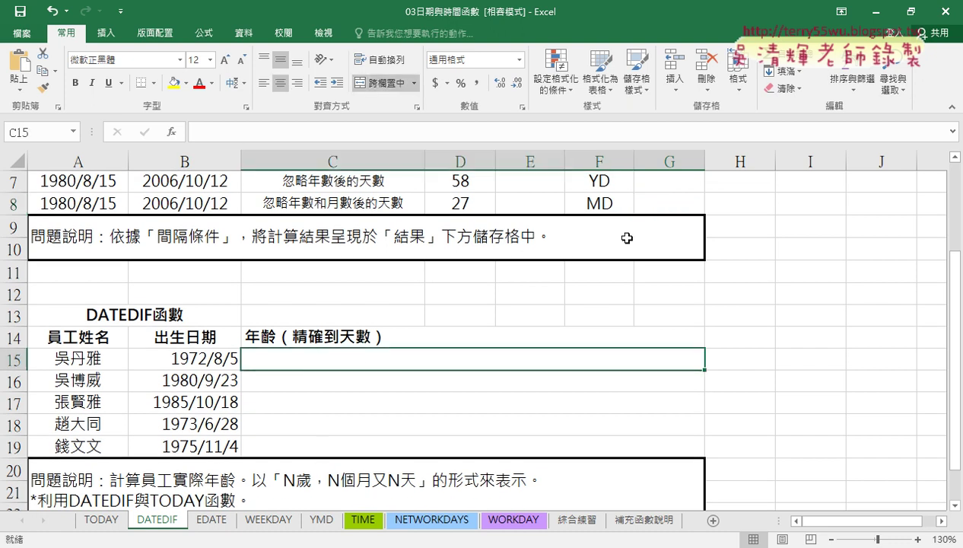
scroll(625, 237, "up", 2)
left_click(590, 227)
left_click(598, 288)
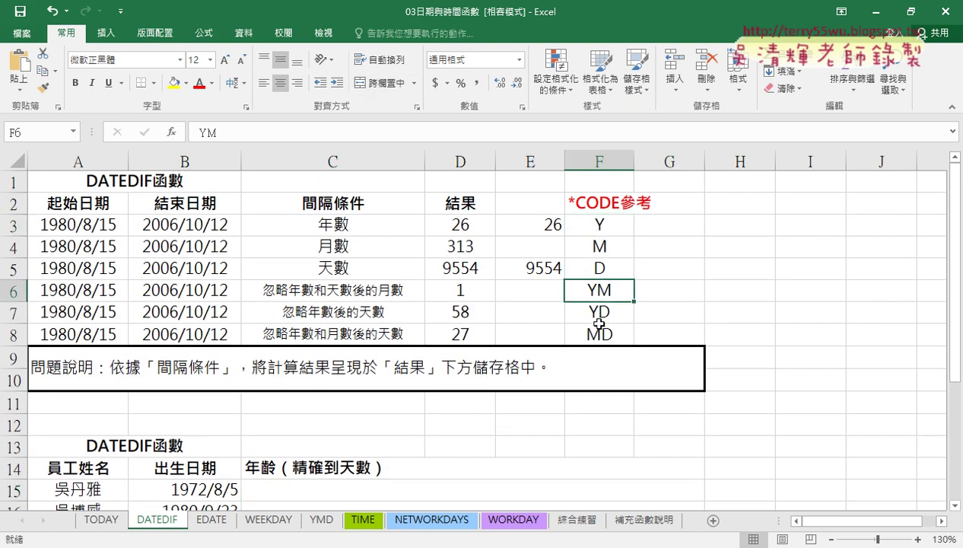
left_click(604, 333)
Highlight the 「N歲，N個月又N天」 answer format in A20's exercise instructions
scroll(613, 329, "down", 4)
left_click(325, 229)
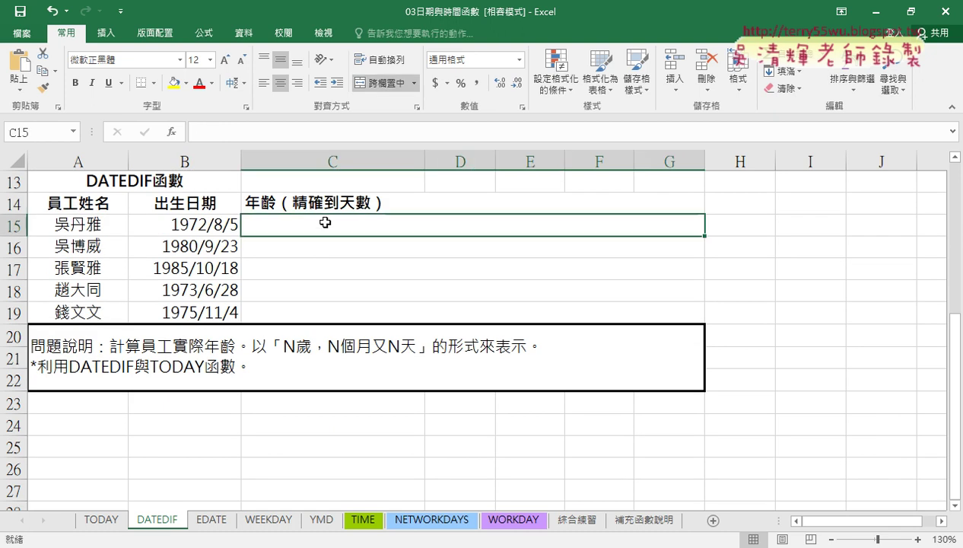
double_click(287, 348)
left_click_drag(287, 347, 416, 348)
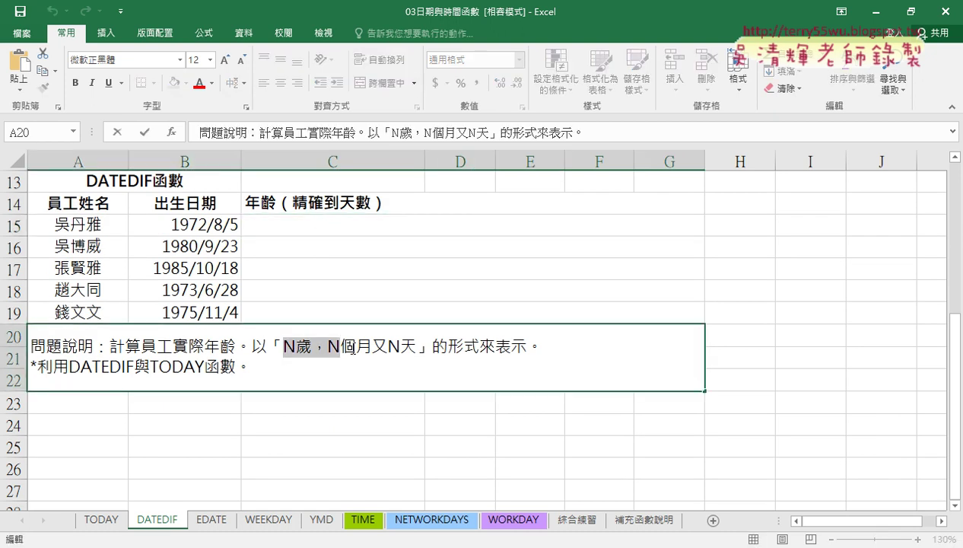